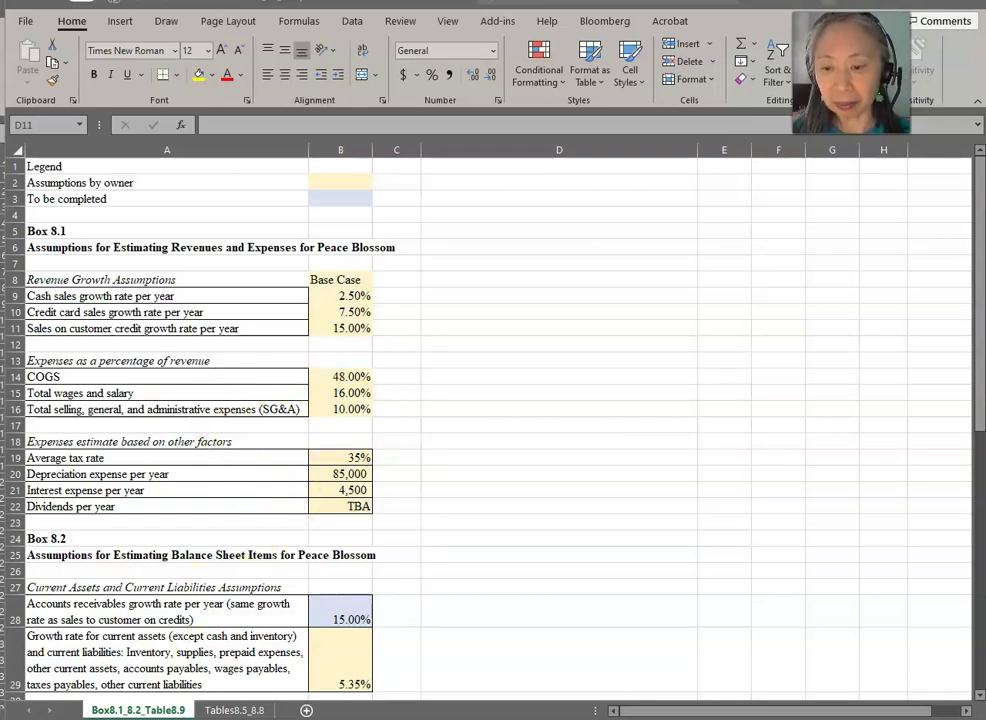
# Switch to the Demo_Tables8.3_8.4_template.xlsx workbook and enter =Table8.3!B4/Table8.3!B$7 for Year -2 cash sales in cell B7 of sheet Table8.4
pyautogui.hotkey('alt', 'Tab')
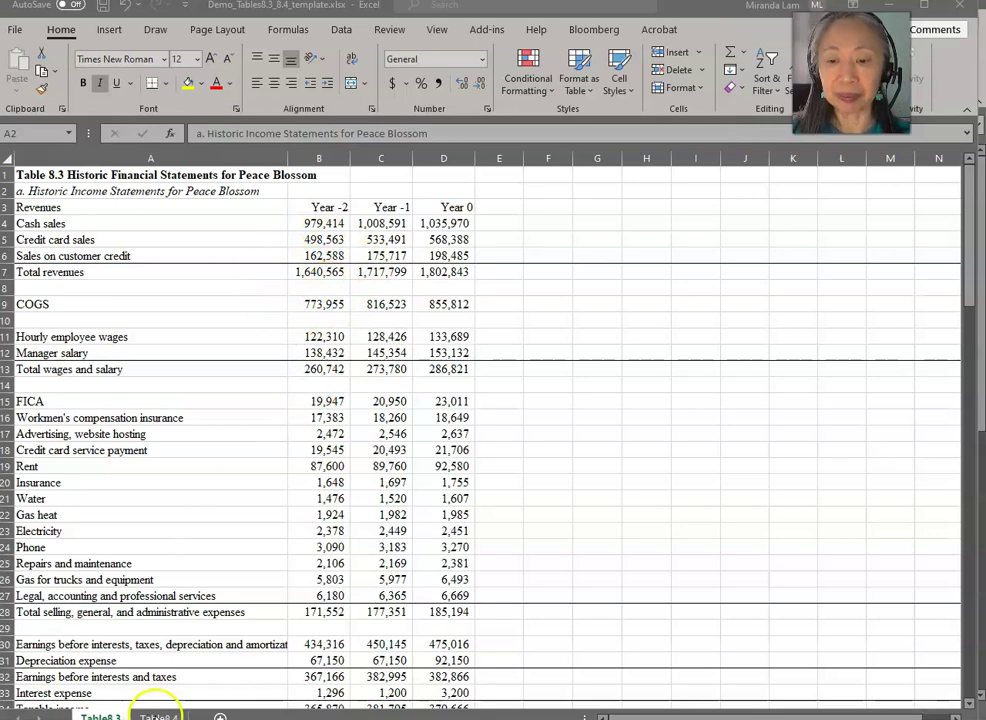
pyautogui.click(158, 716)
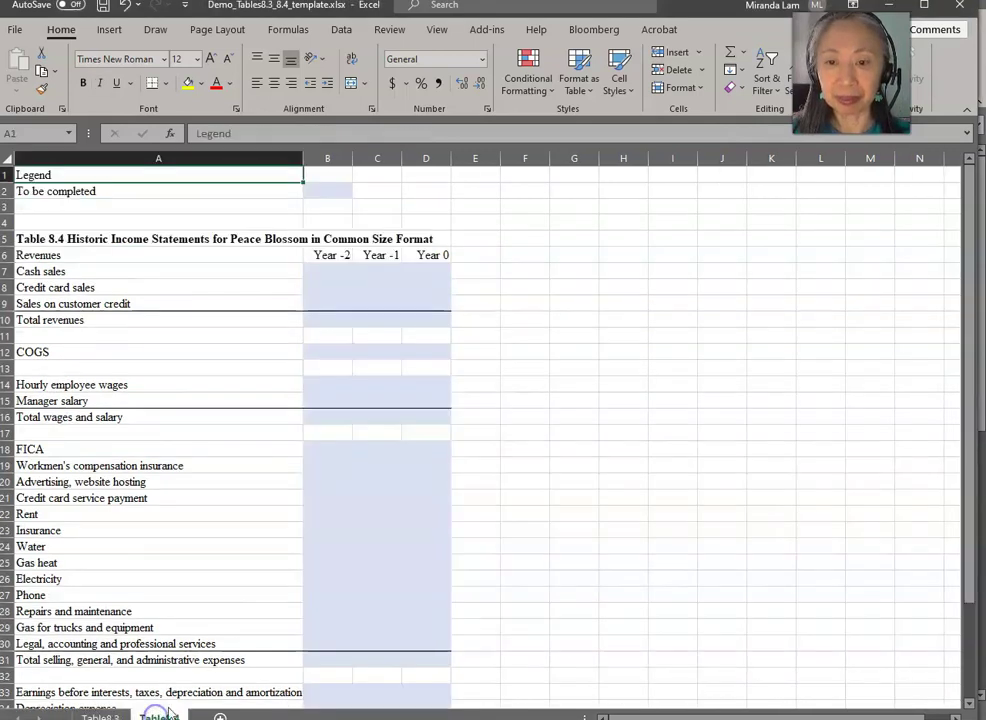
pyautogui.click(324, 268)
pyautogui.write('=')
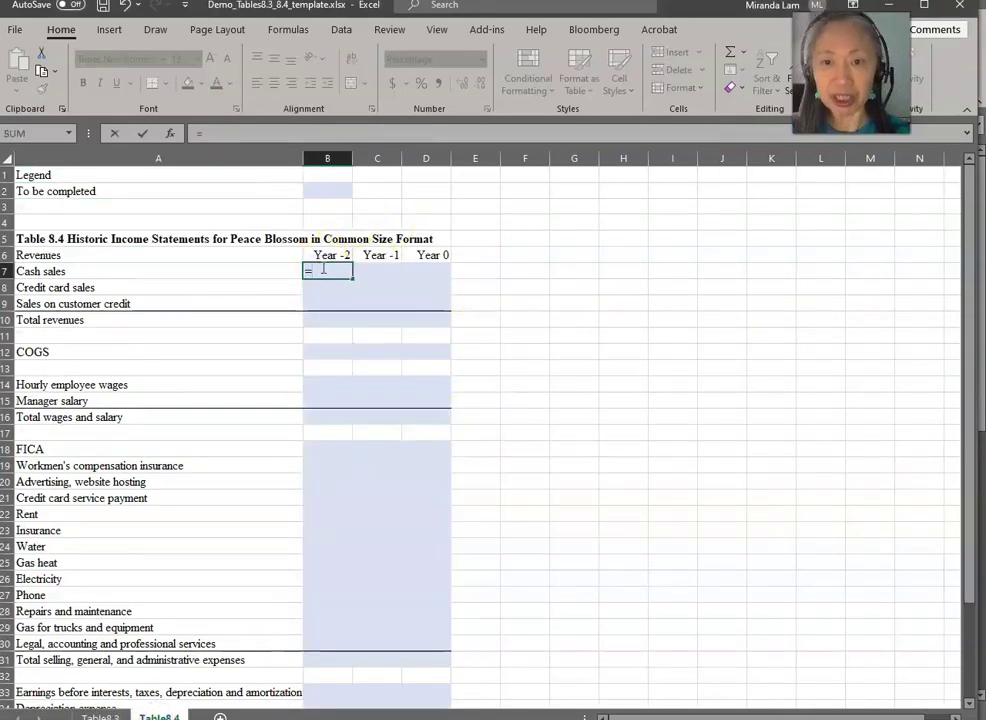
pyautogui.click(100, 716)
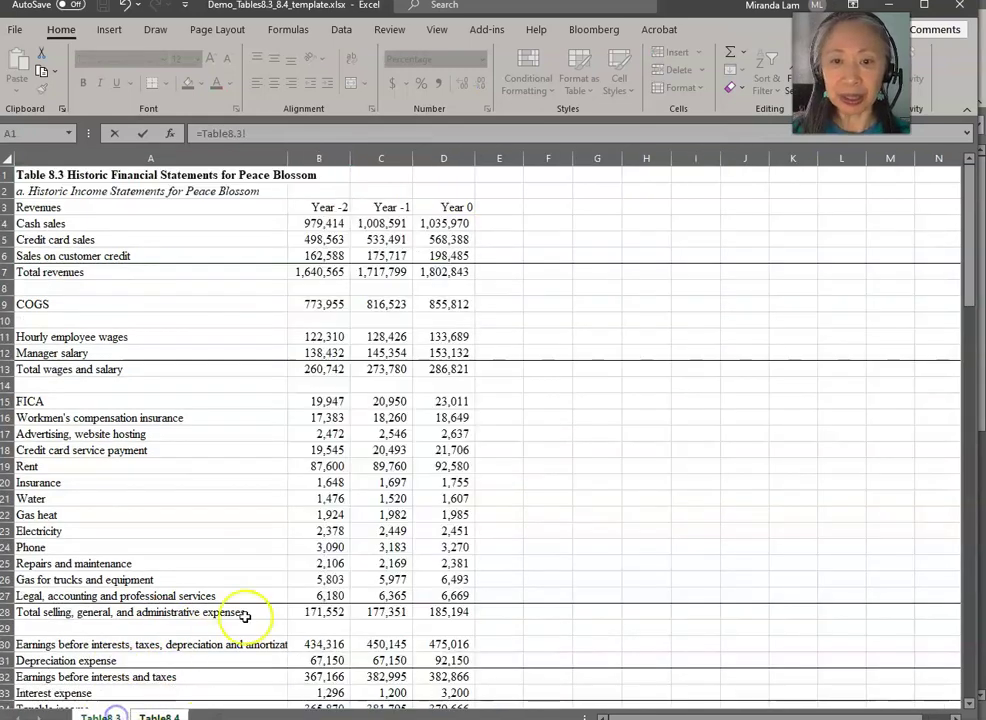
pyautogui.click(328, 223)
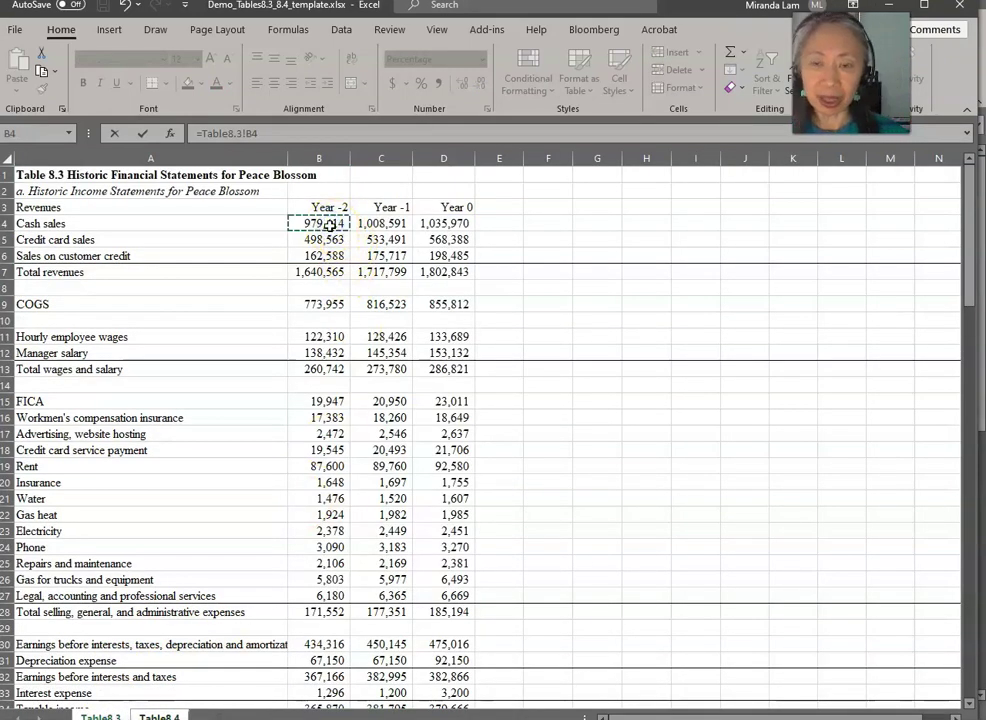
pyautogui.write('/')
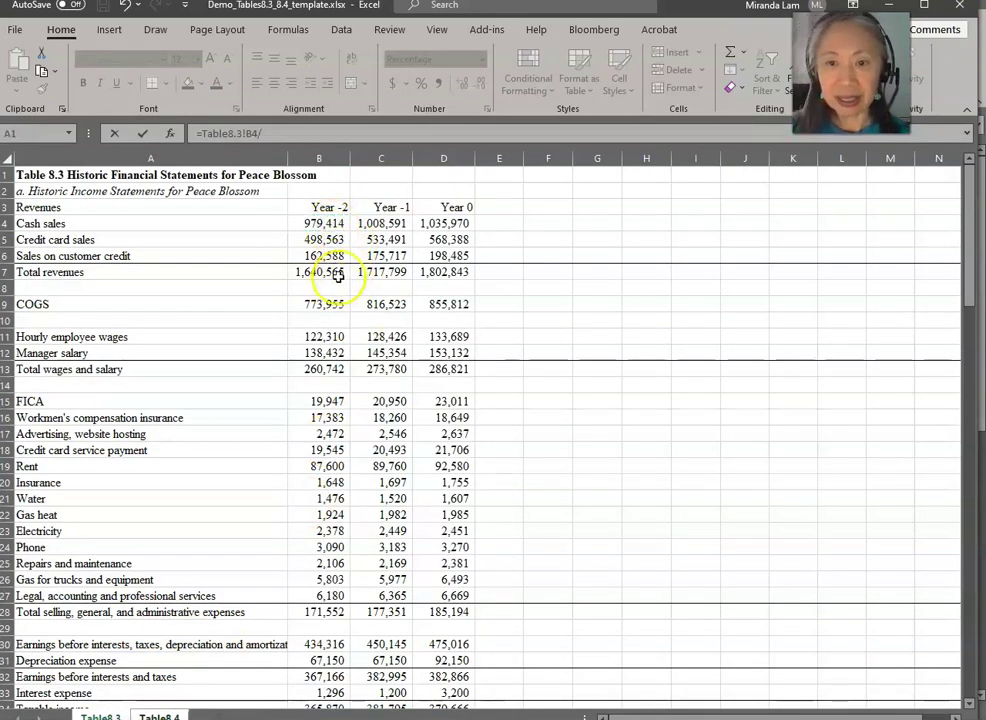
pyautogui.click(330, 276)
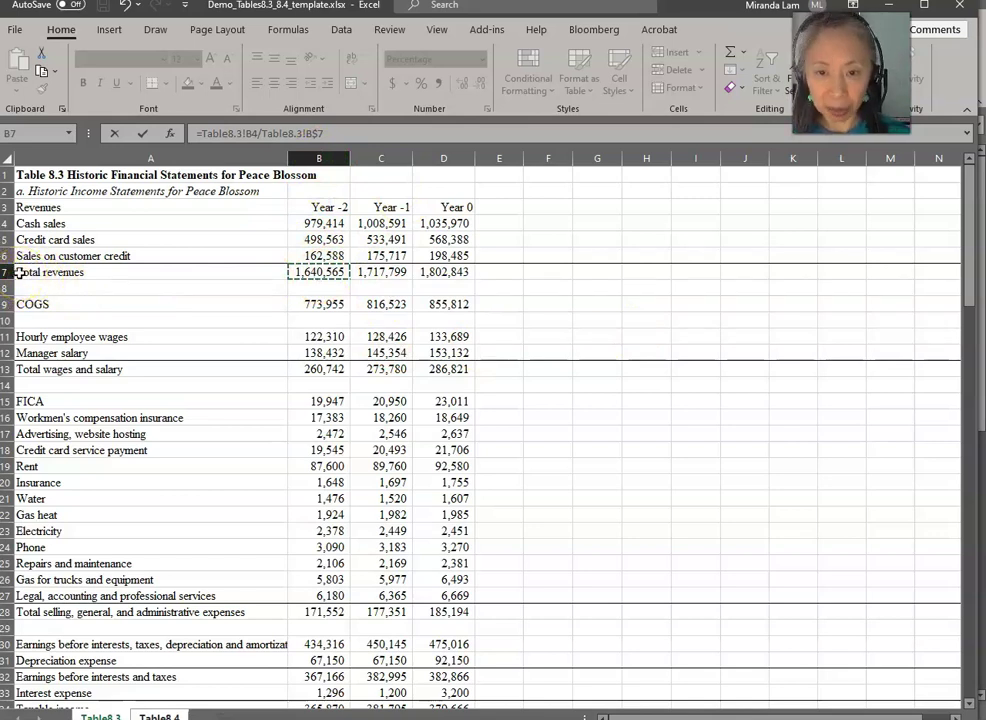
pyautogui.press('Return')
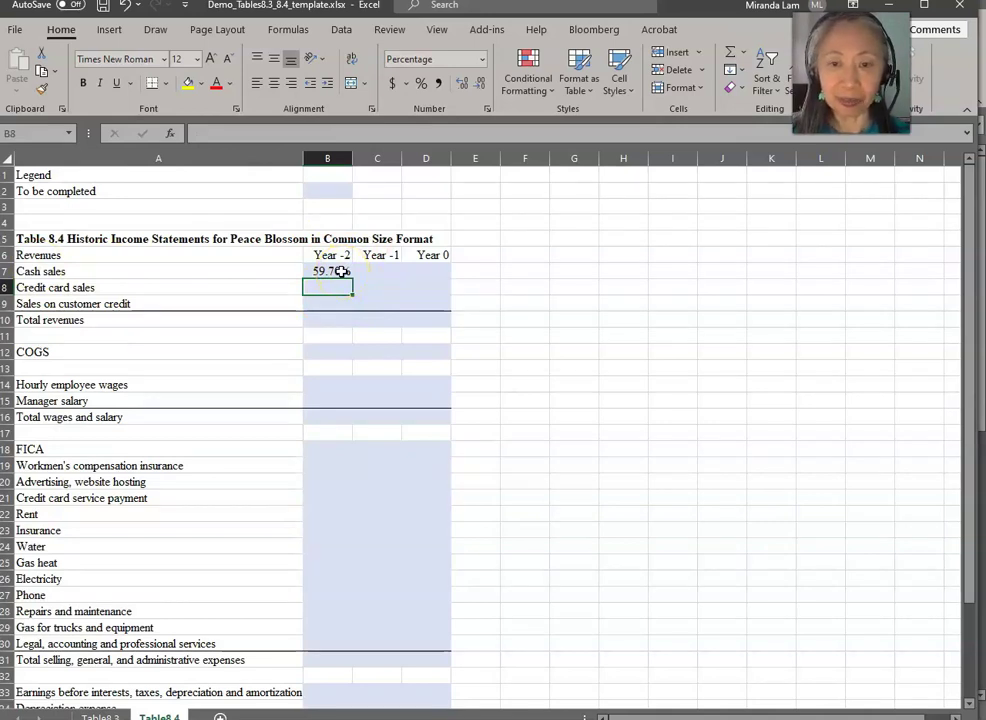
# Copy the Year -2 cash sales formula to the whole revenue block B7:D10, pasting formulas only
pyautogui.click(341, 271)
pyautogui.hotkey('shift', 'Down')
pyautogui.hotkey('shift', 'Down')
pyautogui.hotkey('shift', 'Down')
pyautogui.hotkey('shift', 'Right')
pyautogui.hotkey('shift', 'Right')
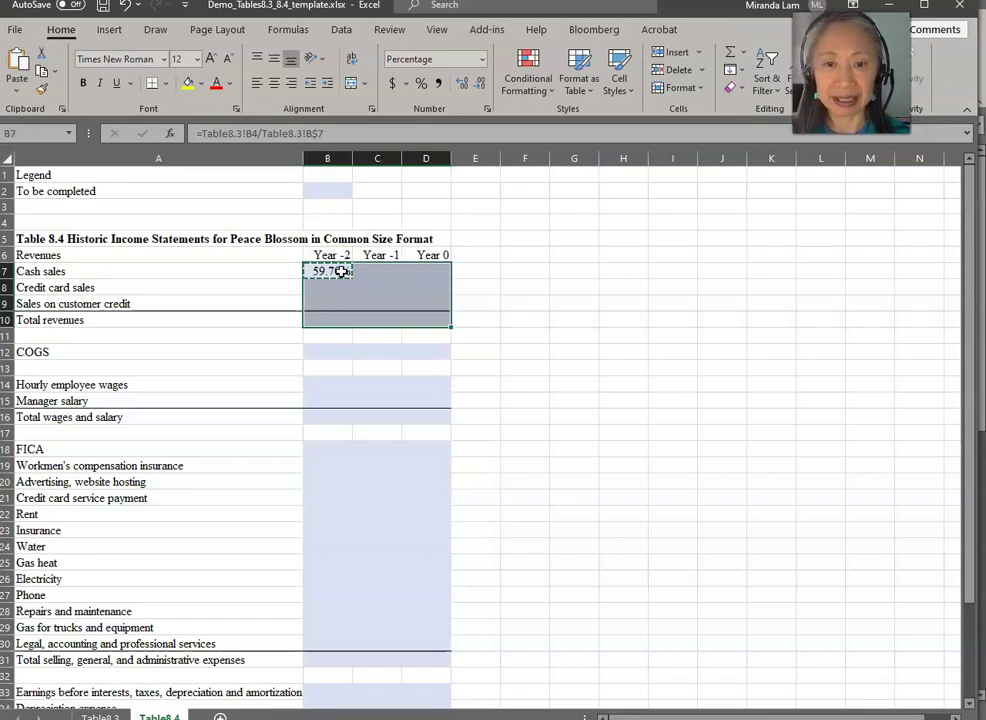
pyautogui.click(20, 95)
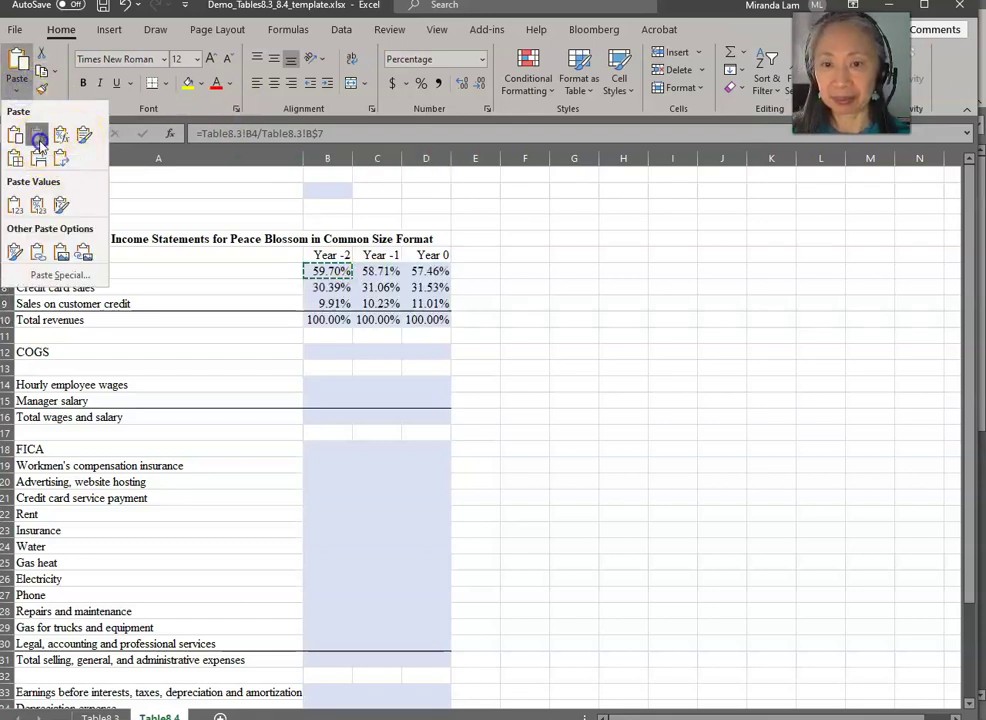
pyautogui.click(38, 141)
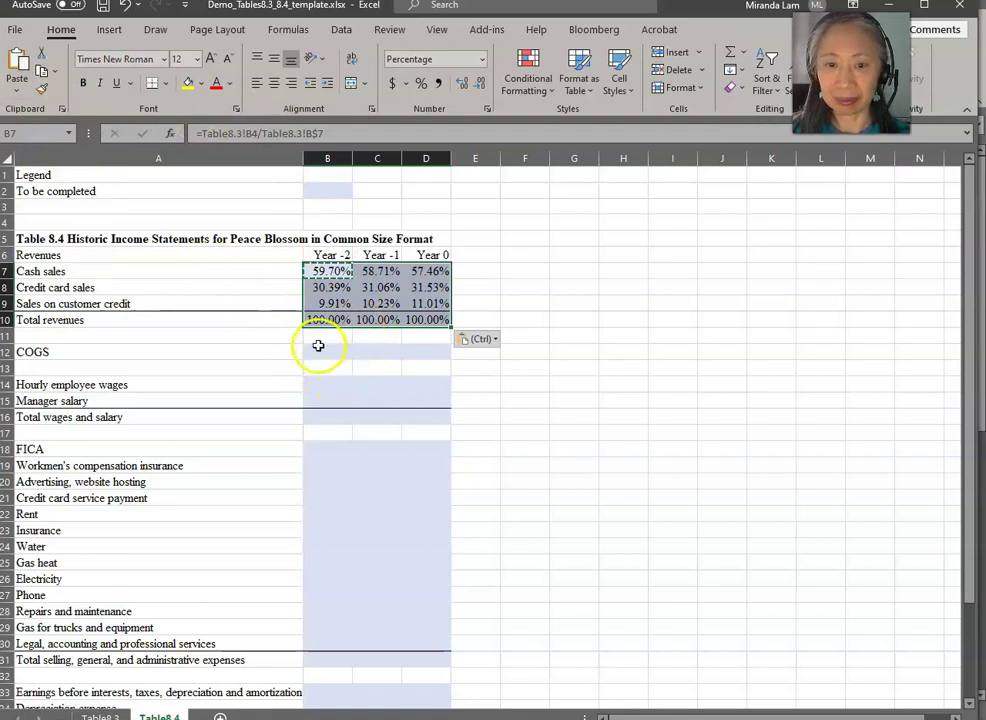
# Paste the copied formula, formulas only, into the COGS row B12:D12 and the wages and salary rows B14:D16
pyautogui.moveTo(310, 350); pyautogui.dragTo(418, 350)
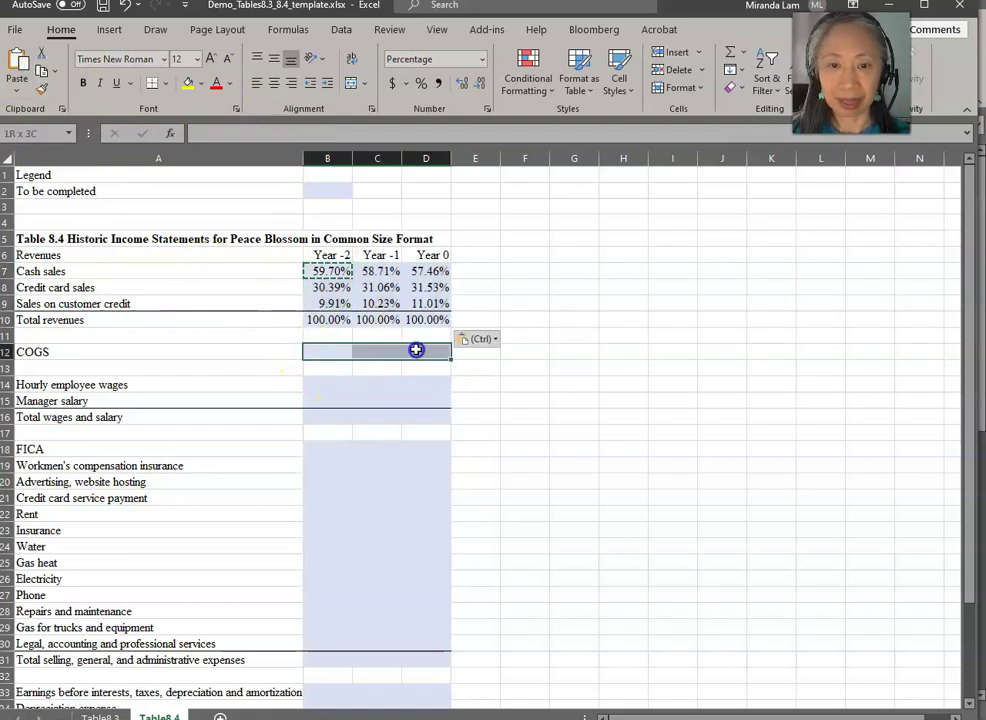
pyautogui.click(17, 92)
pyautogui.click(37, 134)
pyautogui.click(319, 380)
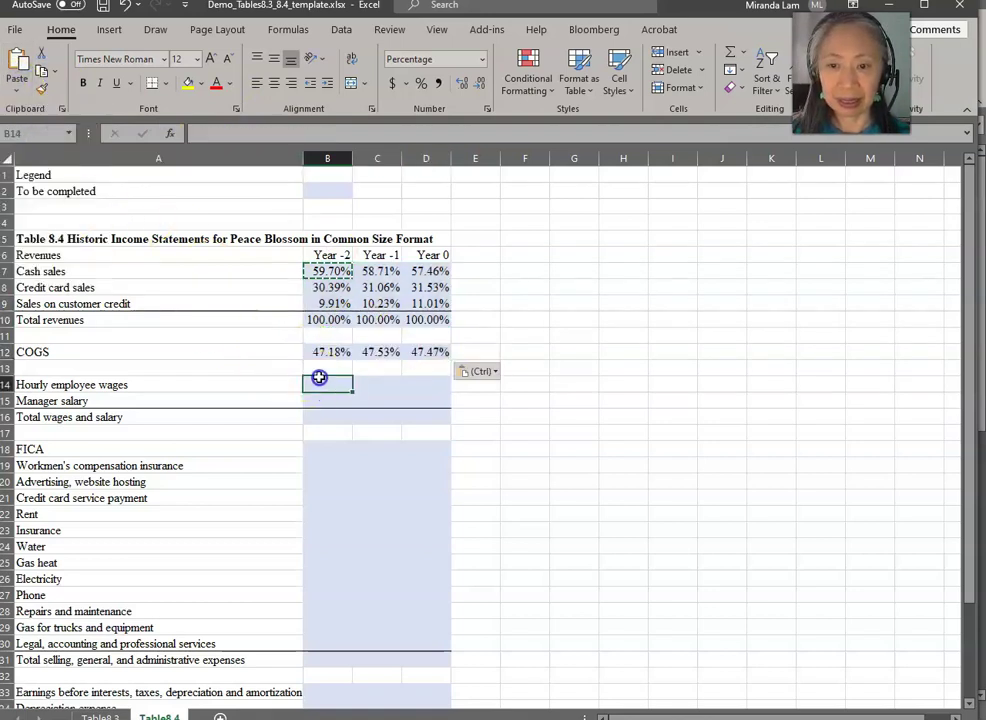
pyautogui.moveTo(319, 378); pyautogui.dragTo(430, 410)
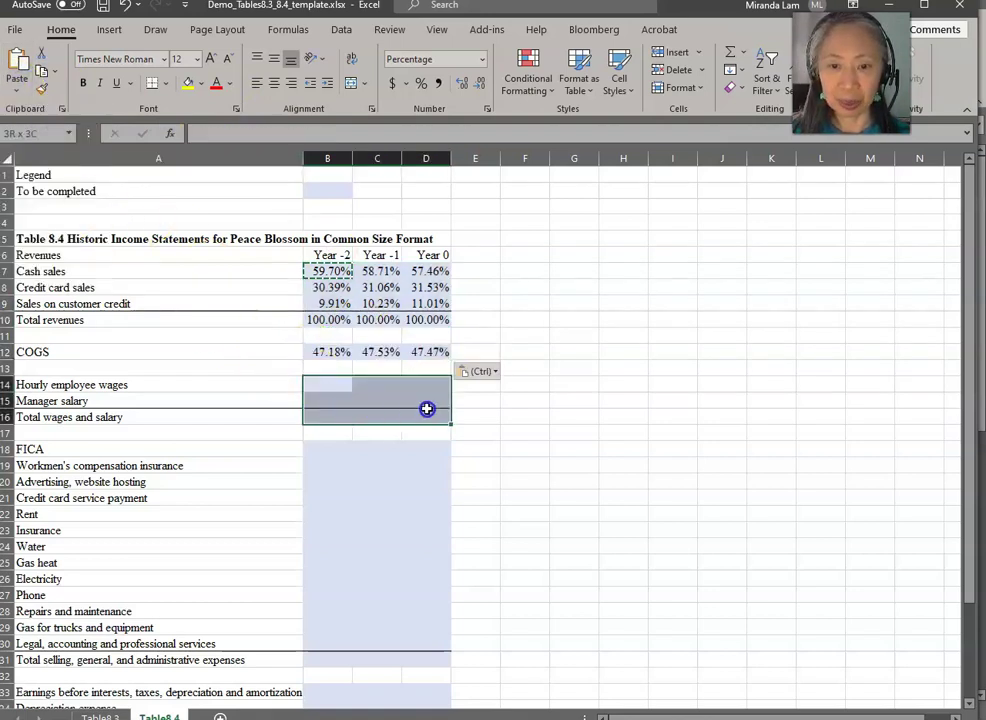
pyautogui.click(17, 92)
pyautogui.click(40, 134)
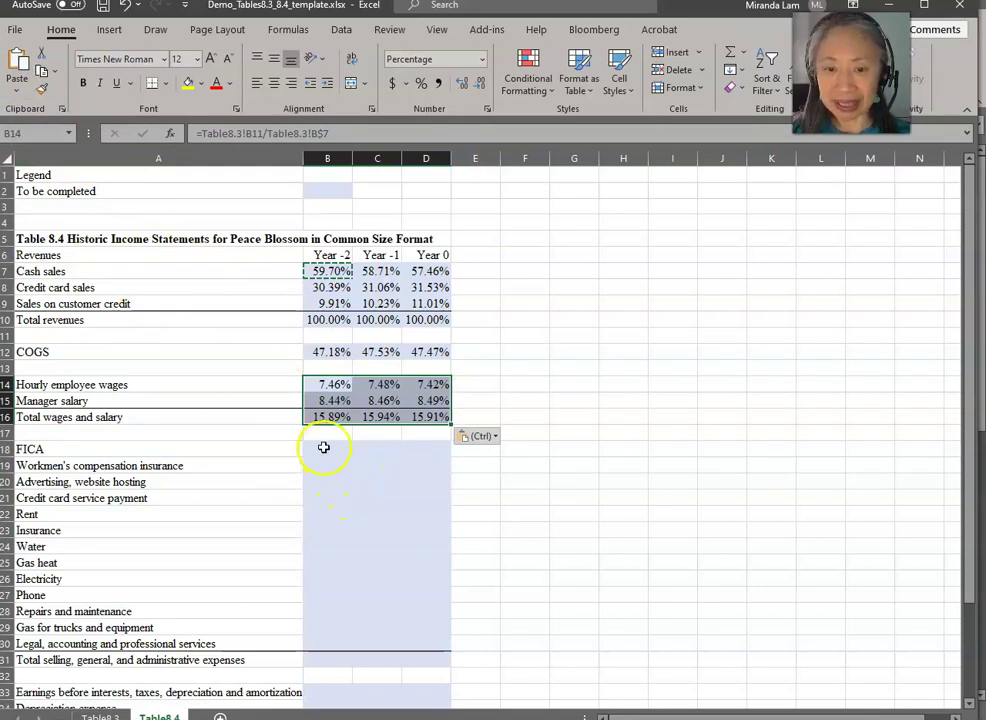
# Paste the copied formula into the selling, general and administrative rows B18:D31 and the earnings through net income rows B33:D39
pyautogui.moveTo(323, 449); pyautogui.dragTo(425, 660)
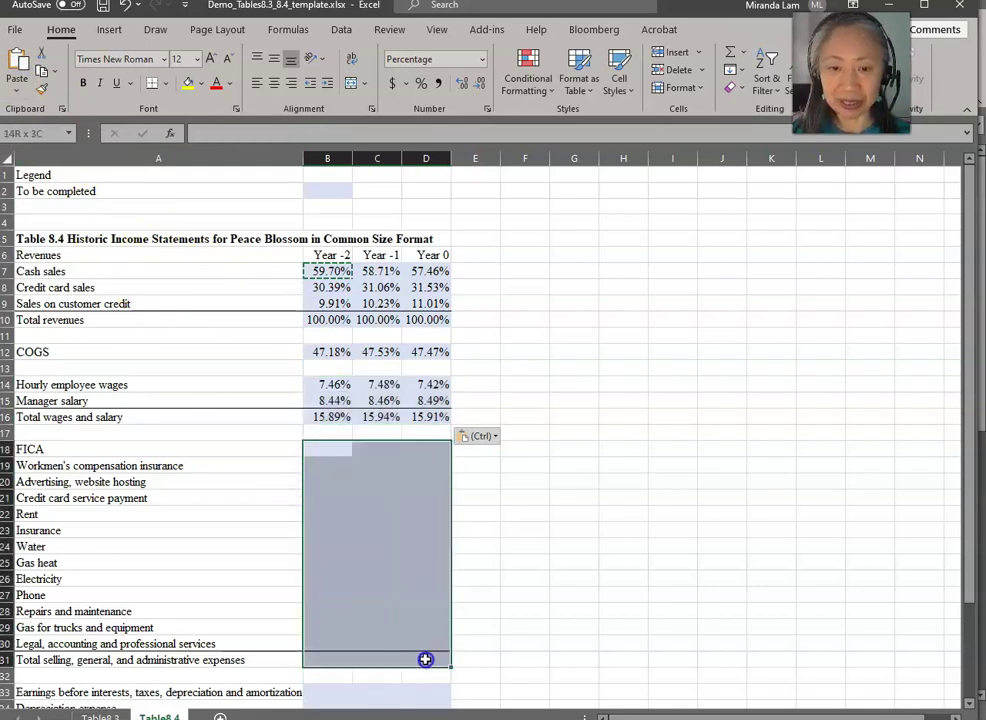
pyautogui.click(20, 90)
pyautogui.click(37, 135)
pyautogui.scroll(-5, 221, 511)
pyautogui.moveTo(319, 450); pyautogui.dragTo(435, 547)
pyautogui.click(17, 90)
pyautogui.click(18, 136)
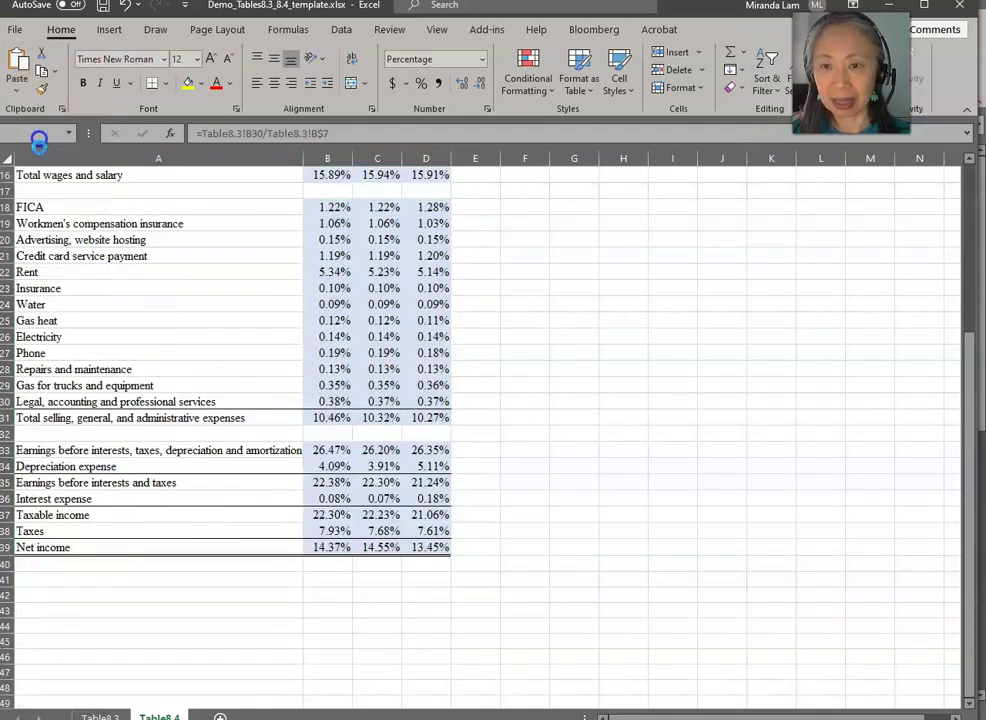
pyautogui.click(497, 500)
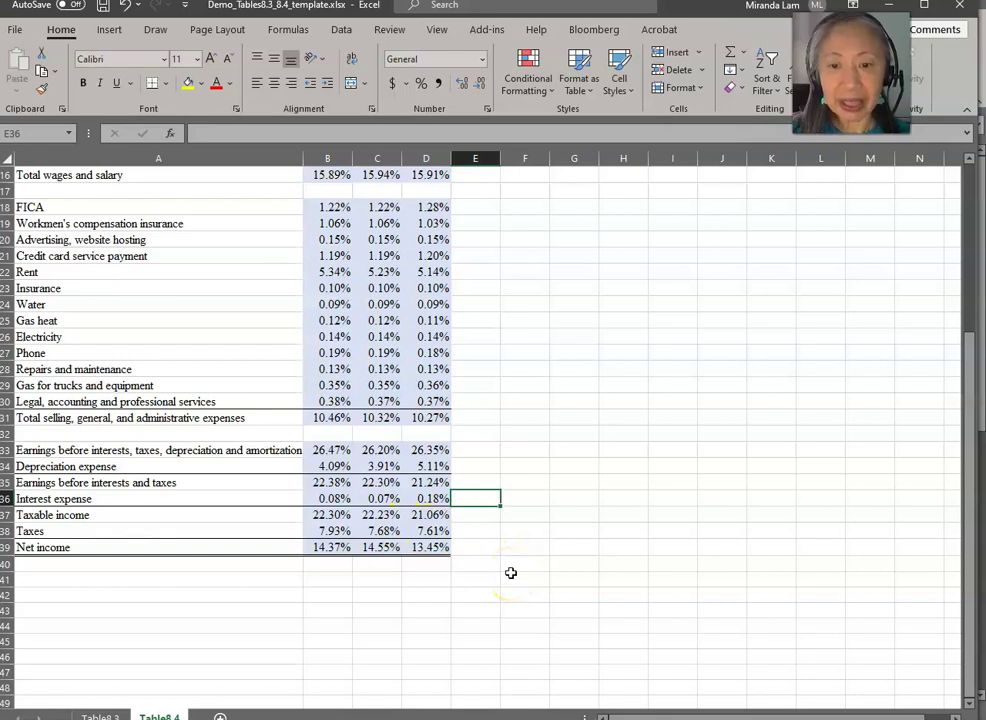
pyautogui.scroll(5, 511, 573)
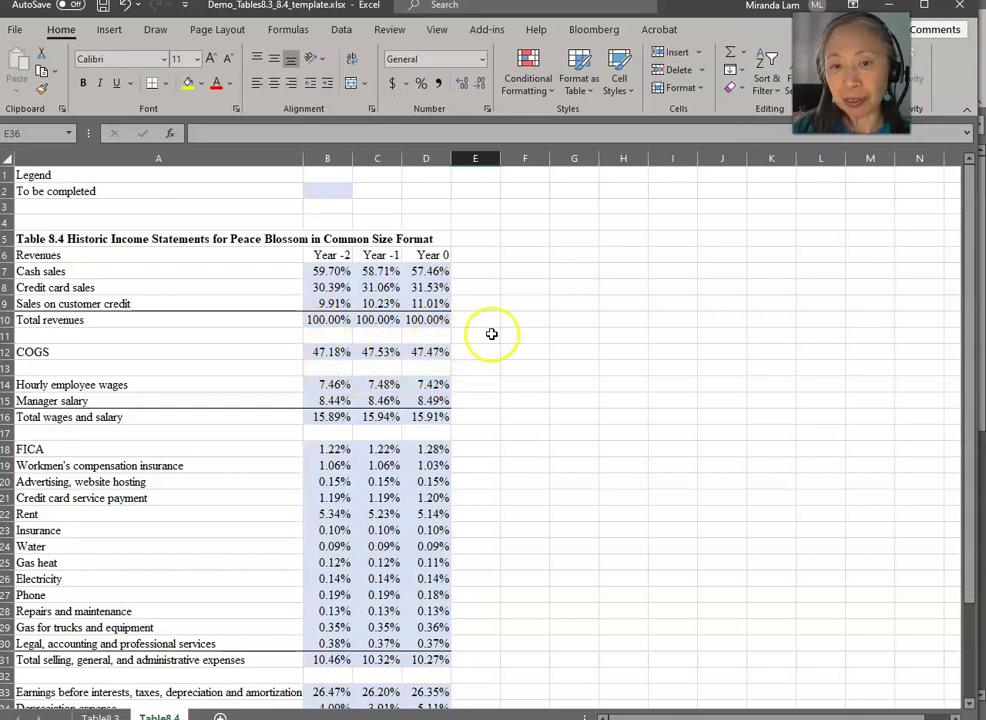
pyautogui.scroll(-2, 517, 418)
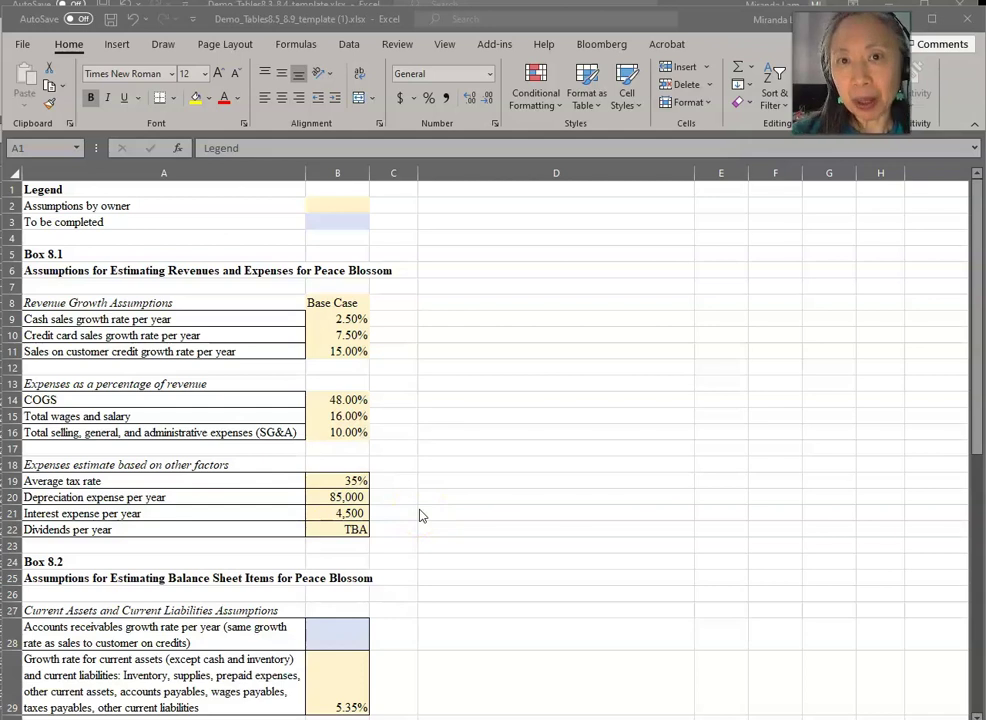
# In the Demo_Tables8.5_8.9 template, link the accounts receivable growth rate in B28 to the customer credit sales growth rate in B11
pyautogui.scroll(-3, 420, 515)
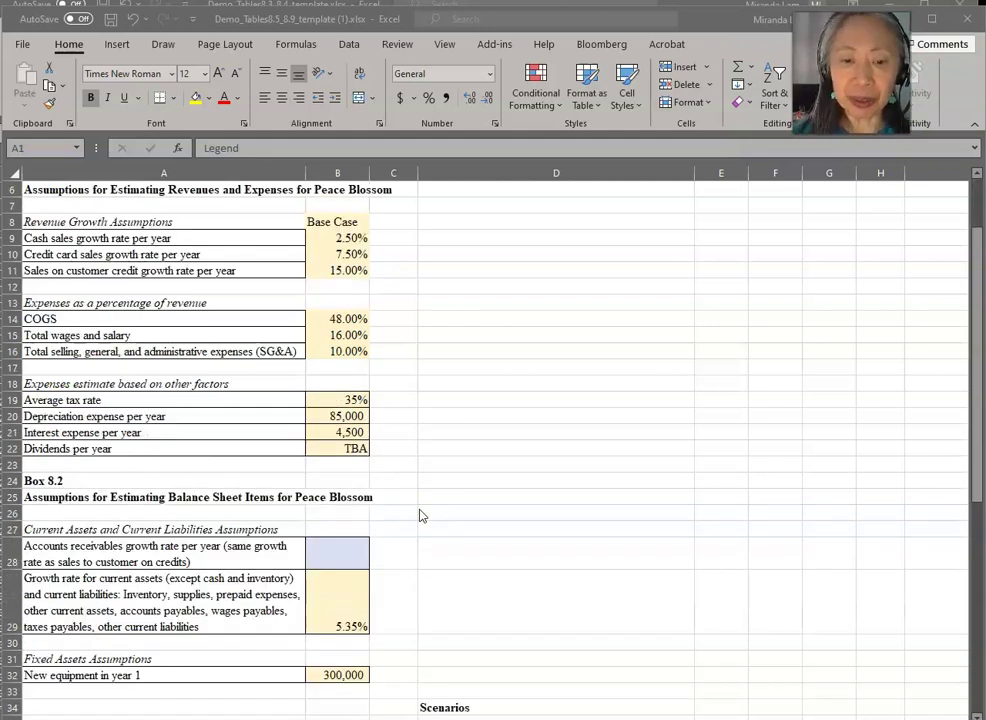
pyautogui.scroll(2, 418, 513)
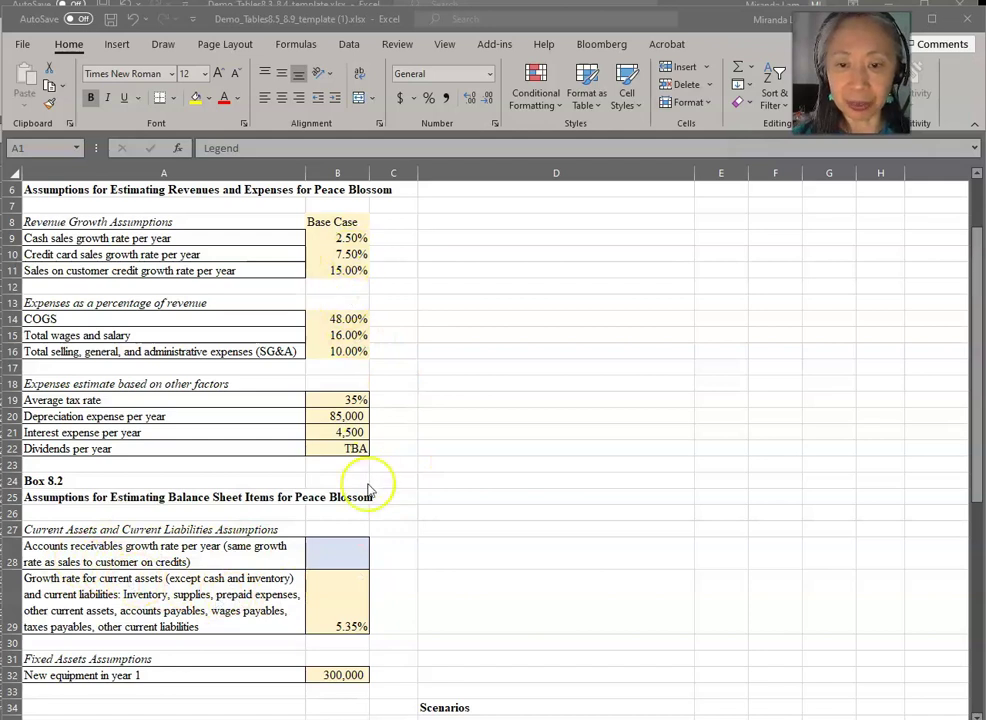
pyautogui.click(342, 548)
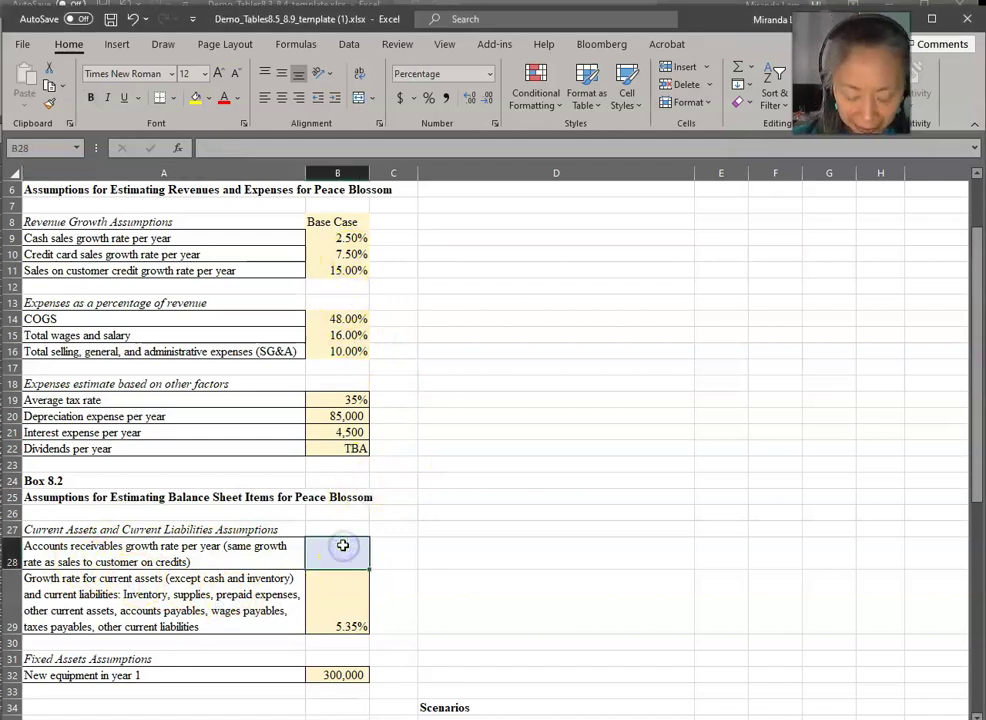
pyautogui.write('=')
pyautogui.click(335, 271)
pyautogui.press('Return')
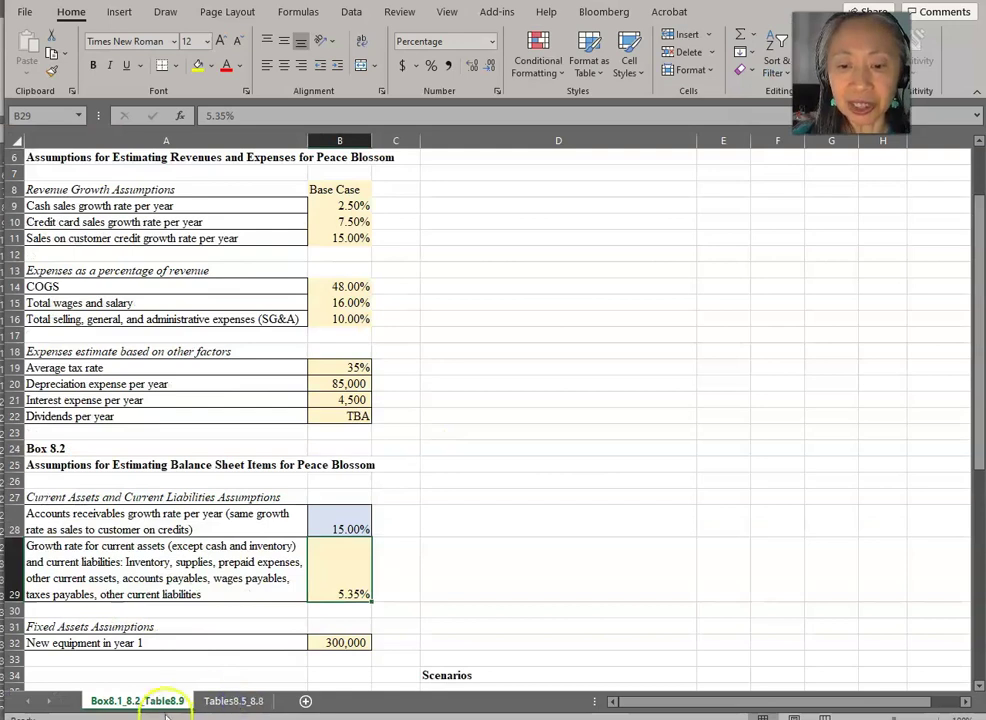
# On sheet Tables8.5_8.8, enter =B9*(1+Box8.1_8.2_Table8.9!$B$9) in C9 for Year 1 cash sales
pyautogui.click(231, 702)
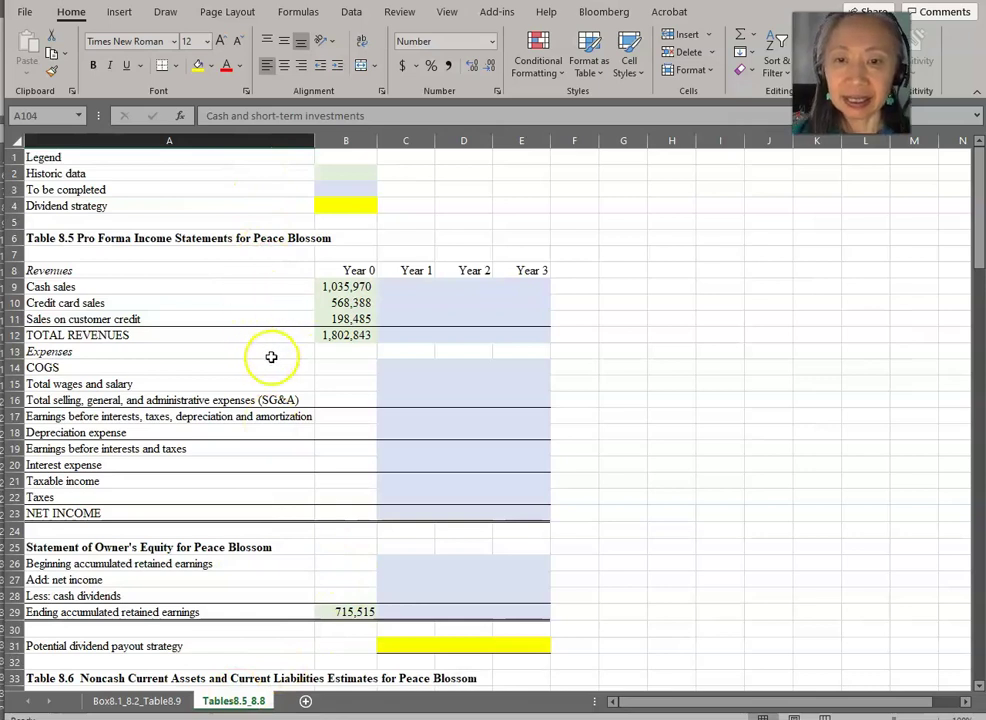
pyautogui.click(350, 285)
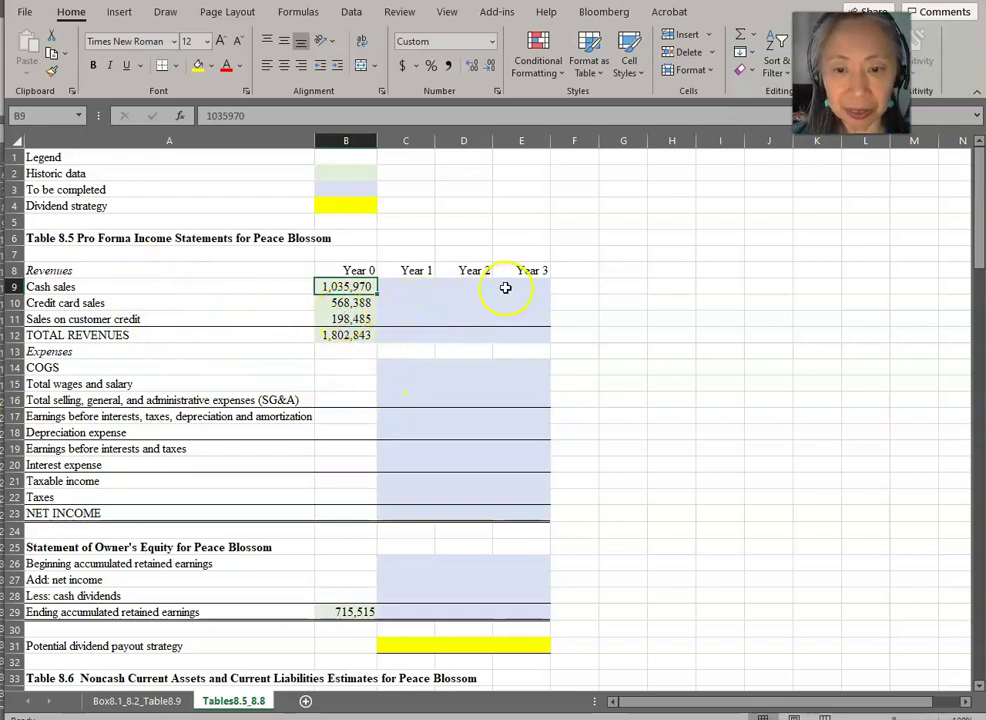
pyautogui.click(400, 289)
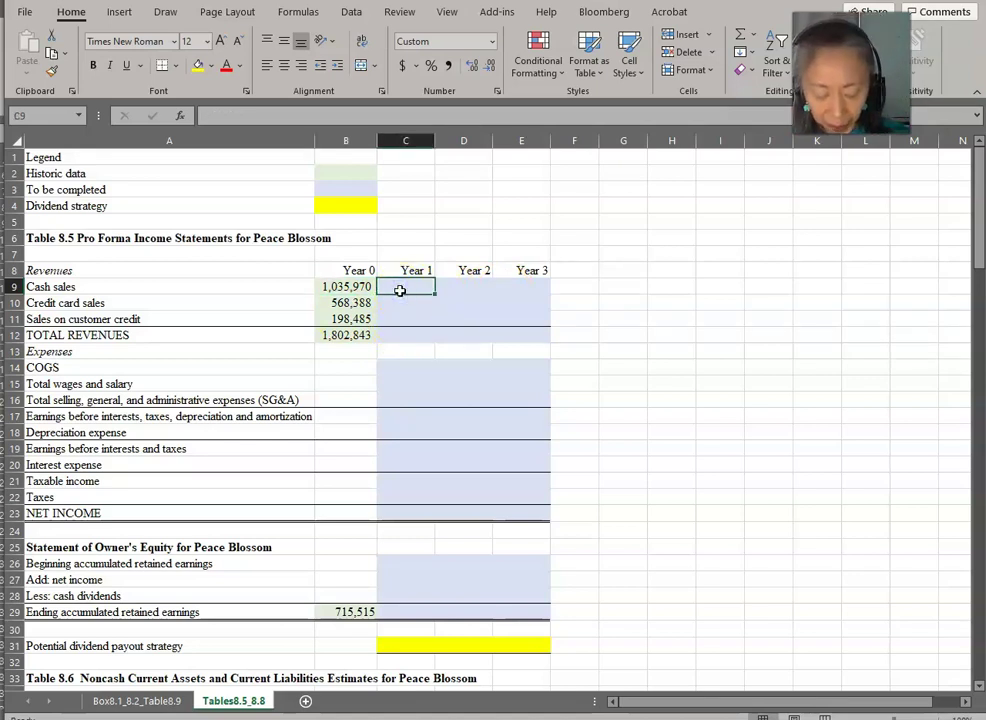
pyautogui.write('=')
pyautogui.press('Left')
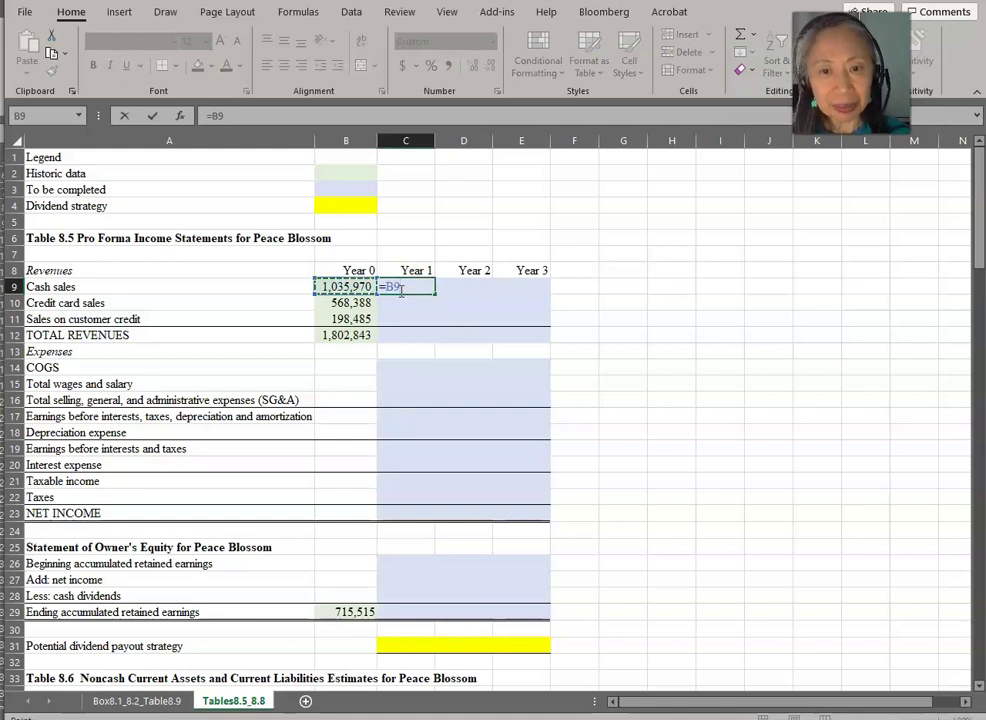
pyautogui.write('*(1+')
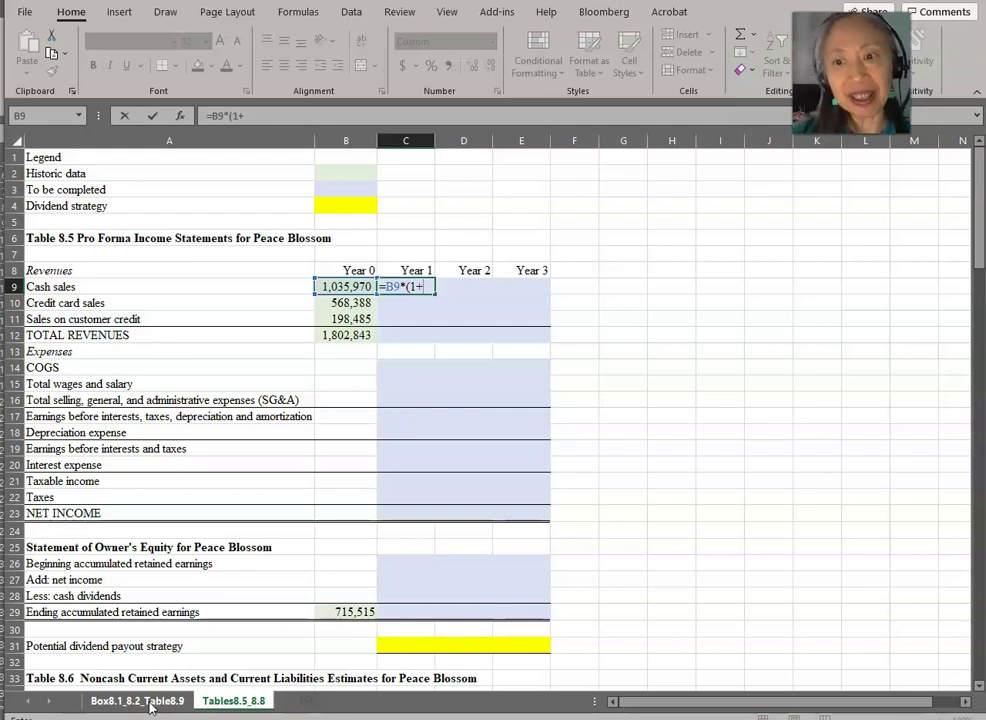
pyautogui.click(152, 707)
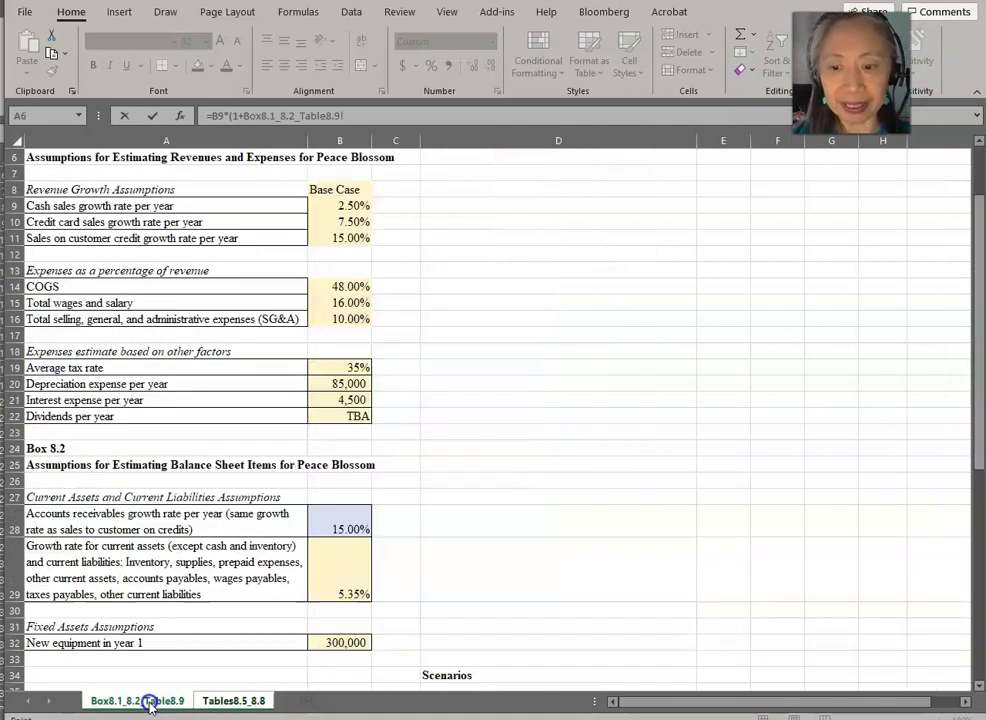
pyautogui.click(361, 208)
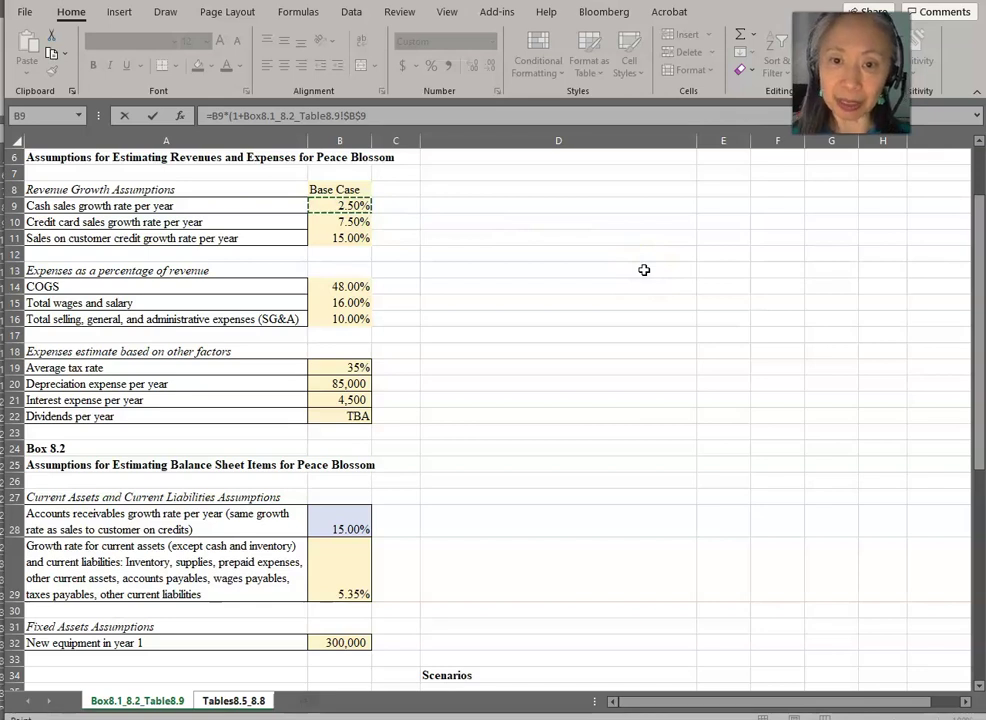
pyautogui.press('Return')
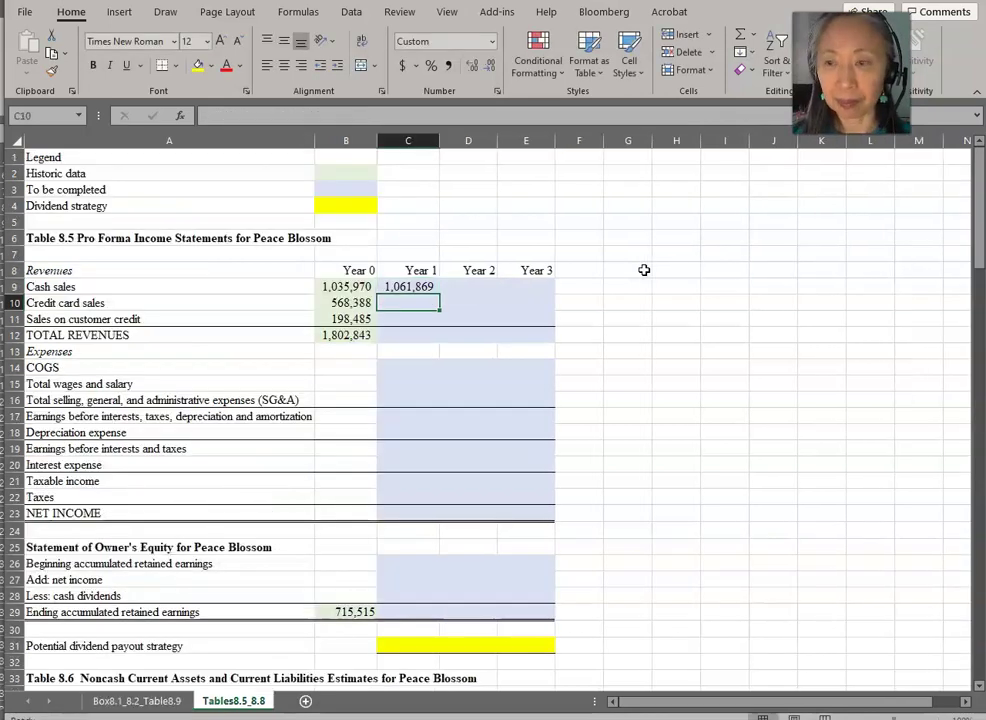
pyautogui.press('Up')
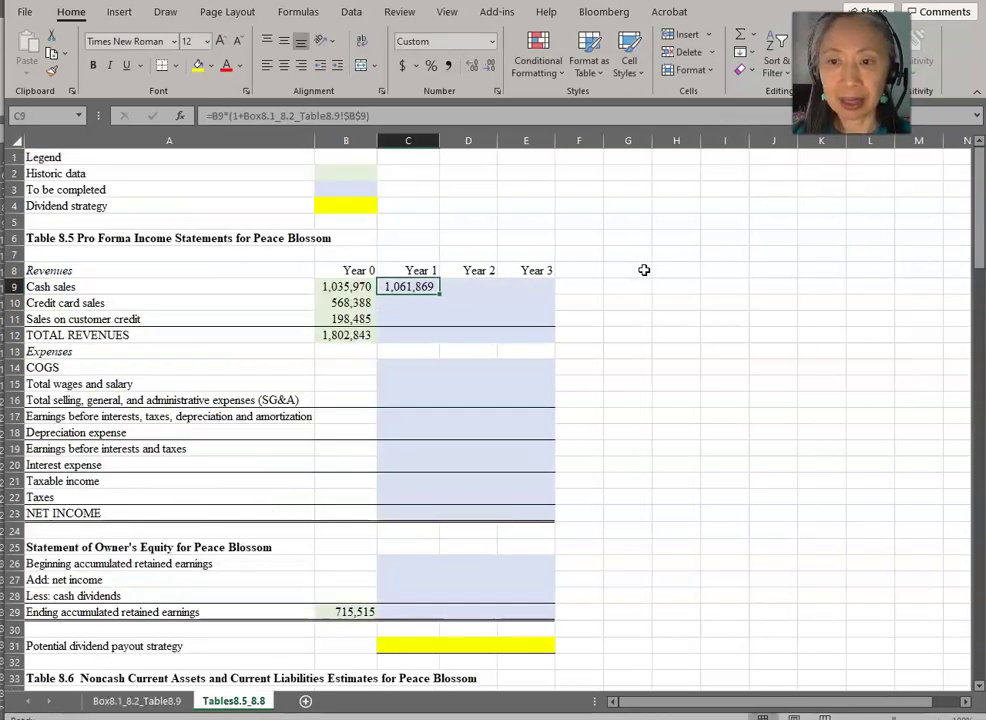
# In C10, enter =B10*(1+Box8.1_8.2_Table8.9!$B$10) for Year 1 credit card sales
pyautogui.press('Down')
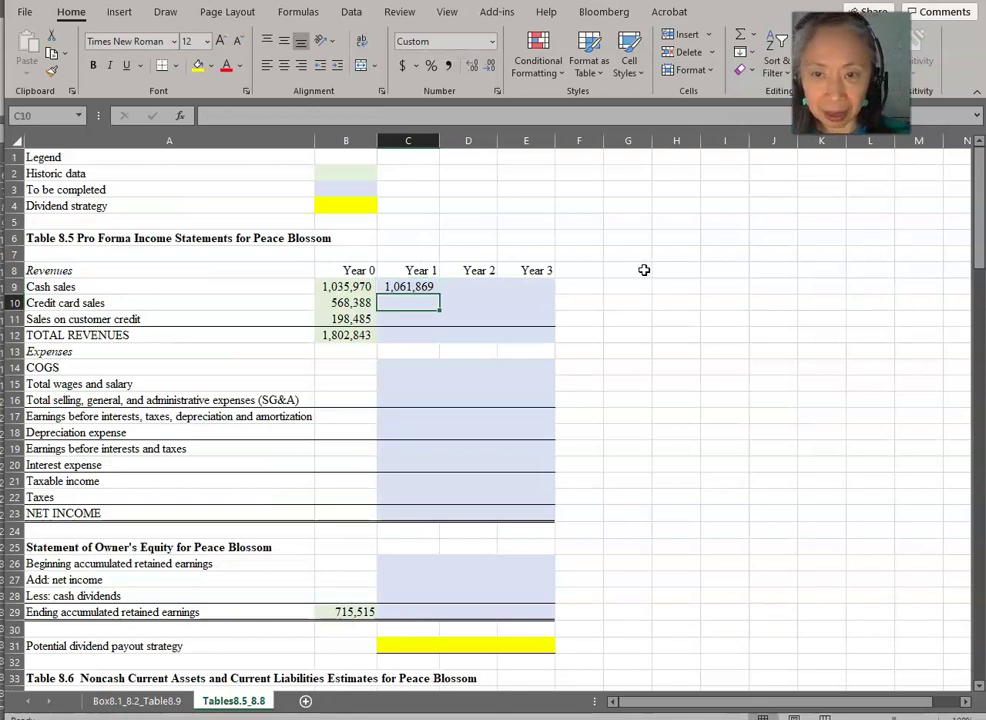
pyautogui.write('=')
pyautogui.press('Left')
pyautogui.write('*')
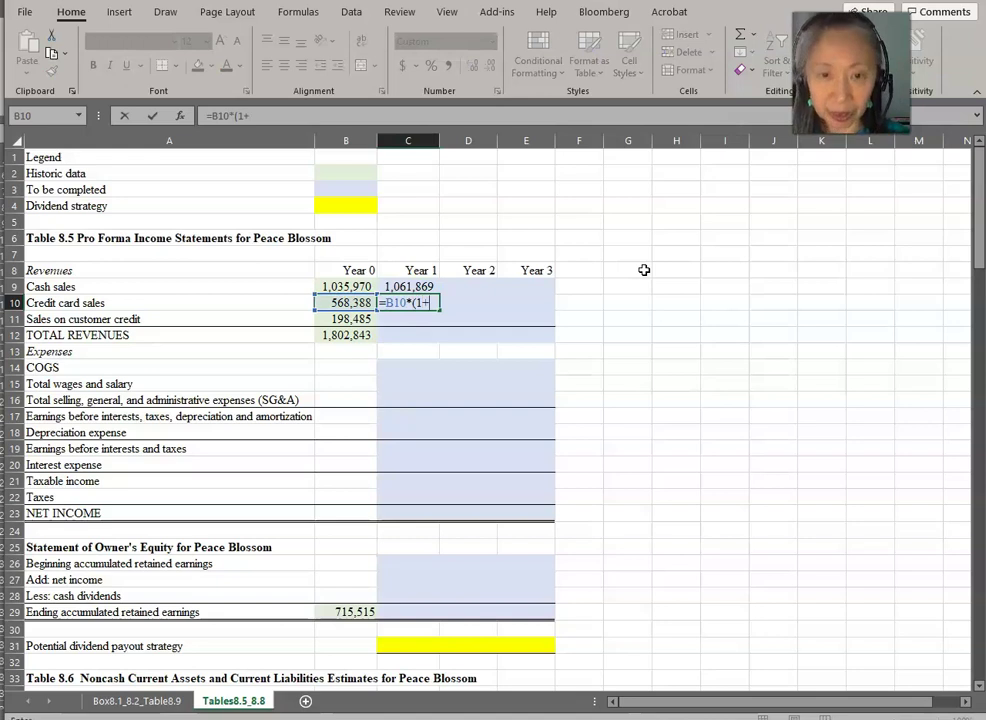
pyautogui.click(136, 700)
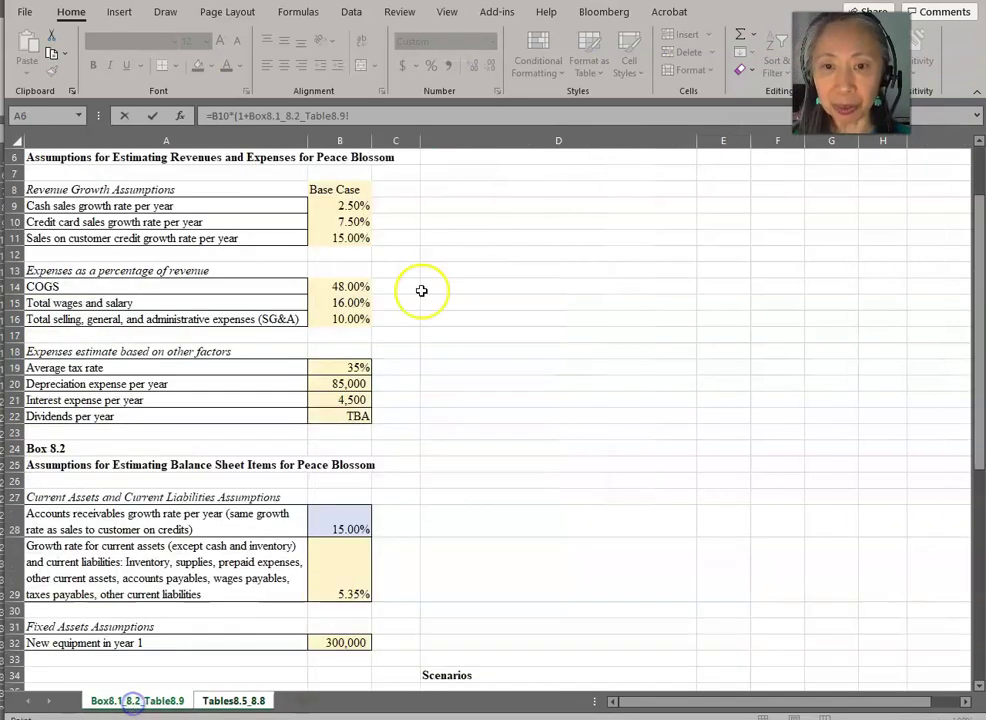
pyautogui.click(352, 219)
pyautogui.press('F4')
pyautogui.write(')')
pyautogui.press('Return')
# In C11, enter =B11*(1+Box8.1_8.2_Table8.9!$B$11) for Year 1 sales on customer credit
pyautogui.write('=')
pyautogui.press('Left')
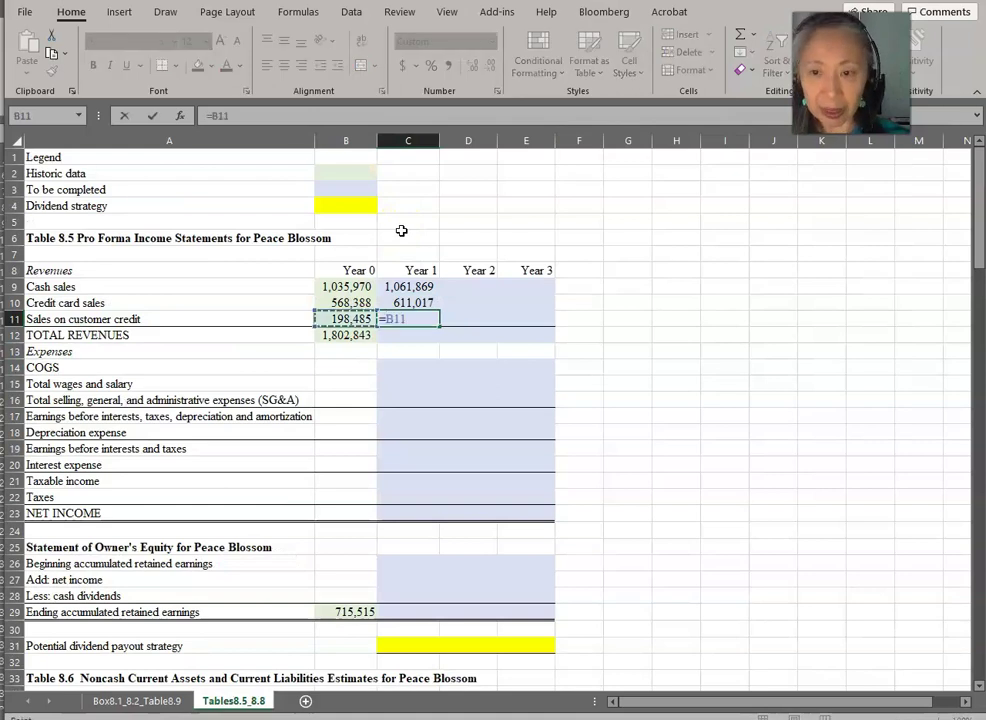
pyautogui.write('*(1+')
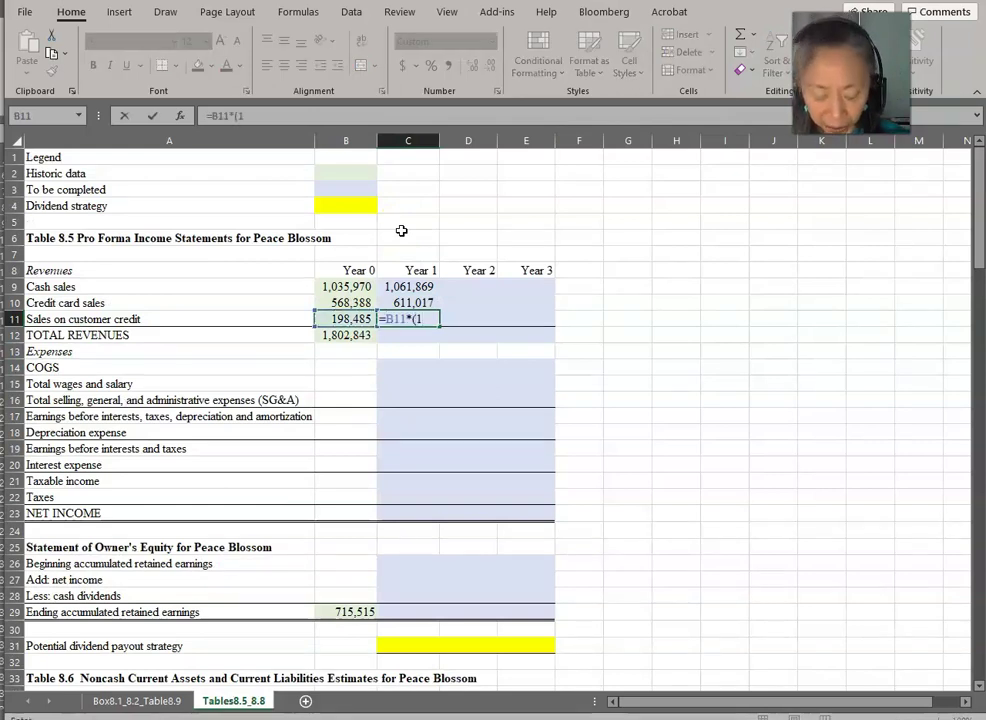
pyautogui.click(137, 700)
pyautogui.click(350, 238)
pyautogui.press('F4')
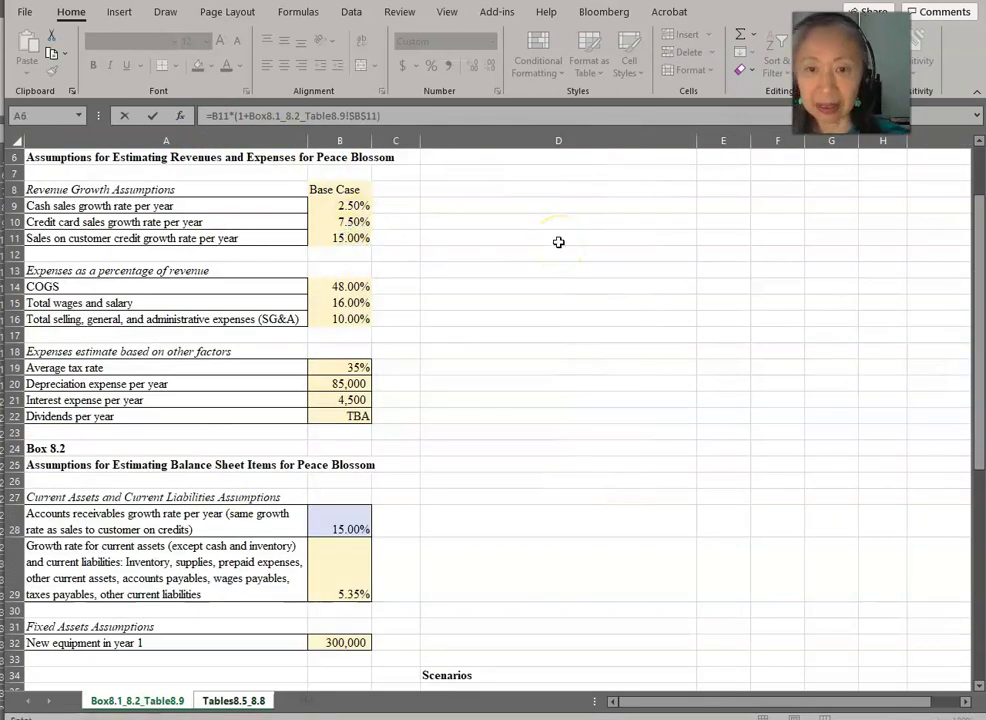
pyautogui.press('Return')
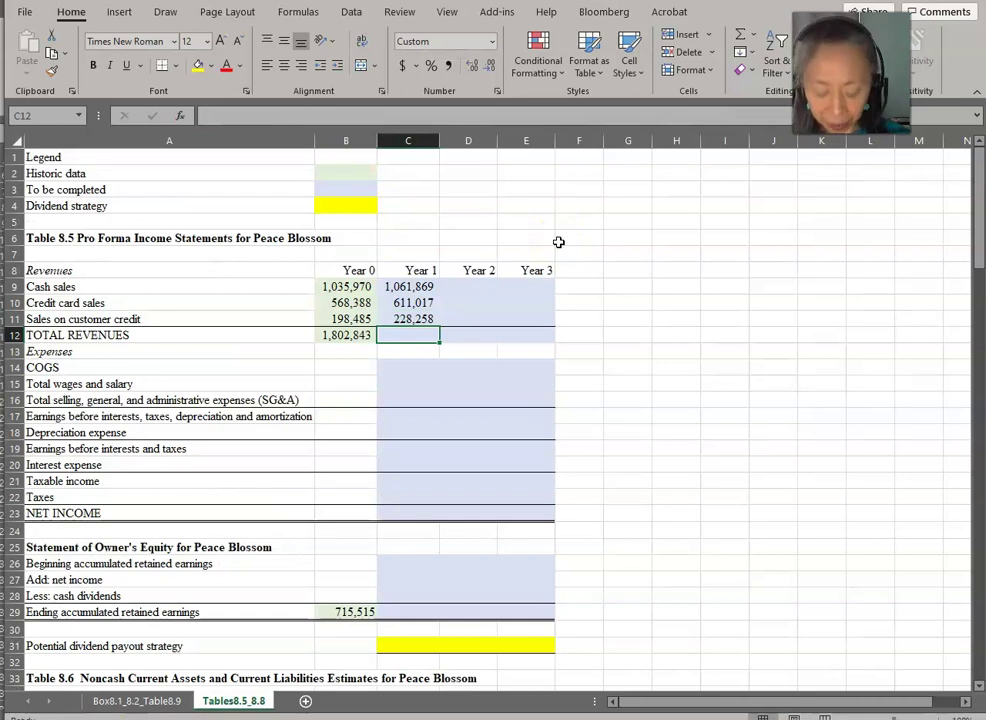
# Total the Year 1 revenues in C12 by summing C9:C11
pyautogui.write('=sum(')
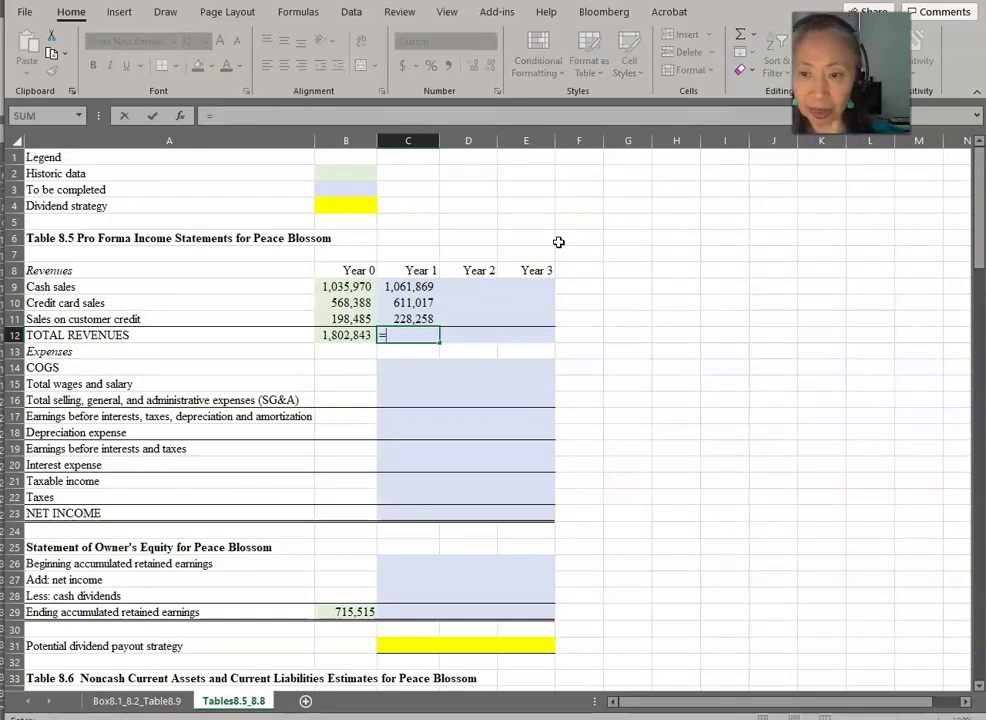
pyautogui.press('Up')
pyautogui.hotkey('shift', 'Up')
pyautogui.hotkey('shift', 'Up')
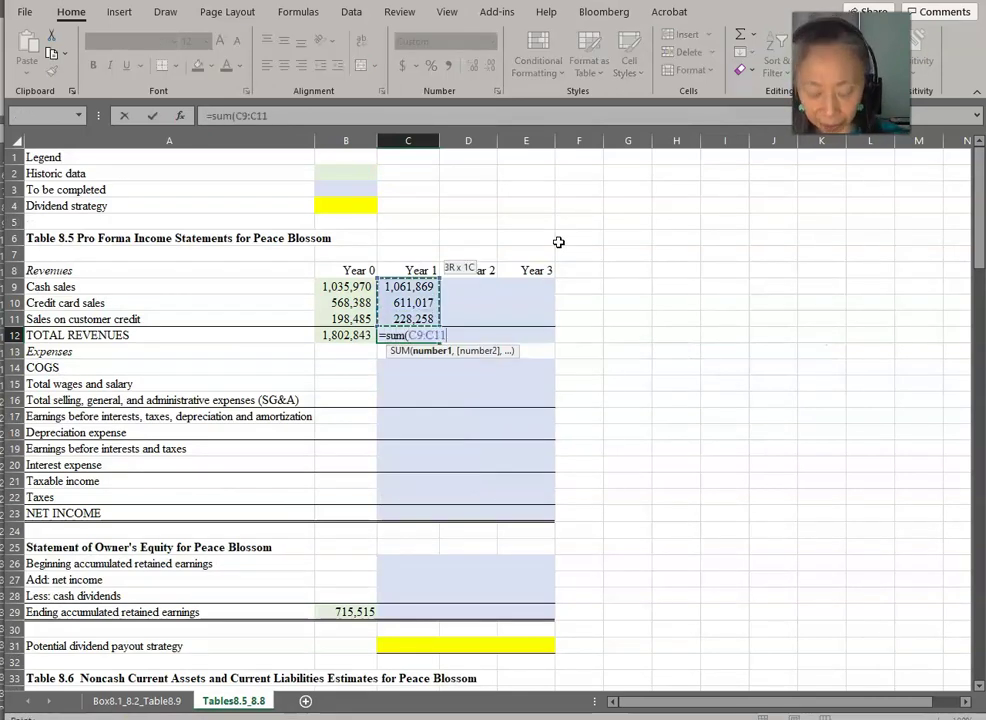
pyautogui.press('Return')
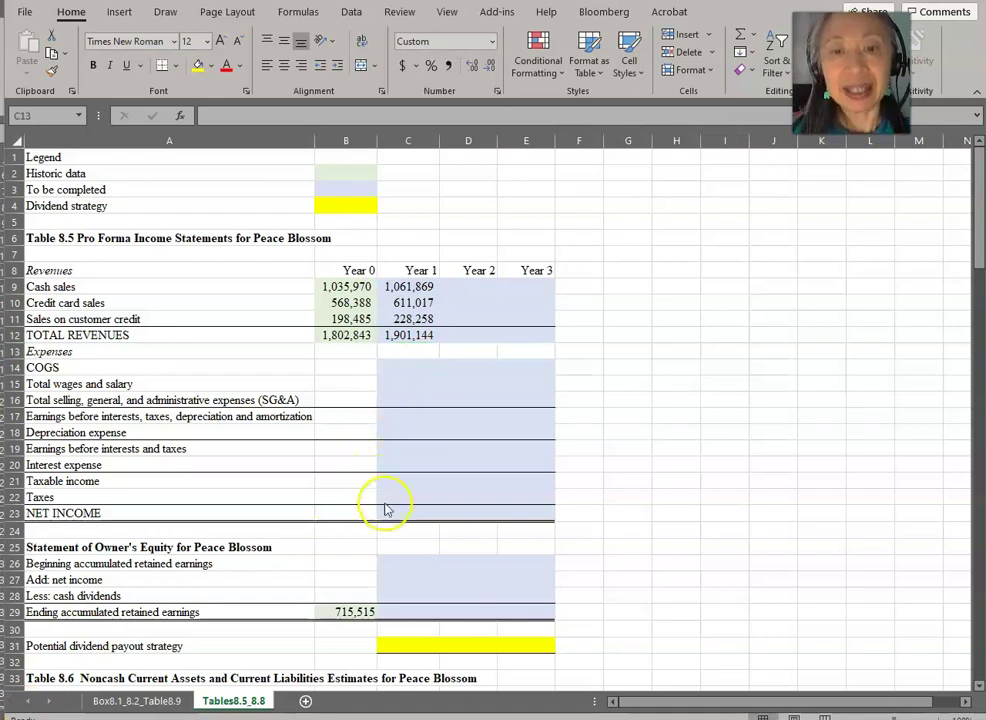
# In C14, enter =C12*Box8.1_8.2_Table8.9!$B$14 for Year 1 COGS
pyautogui.click(410, 371)
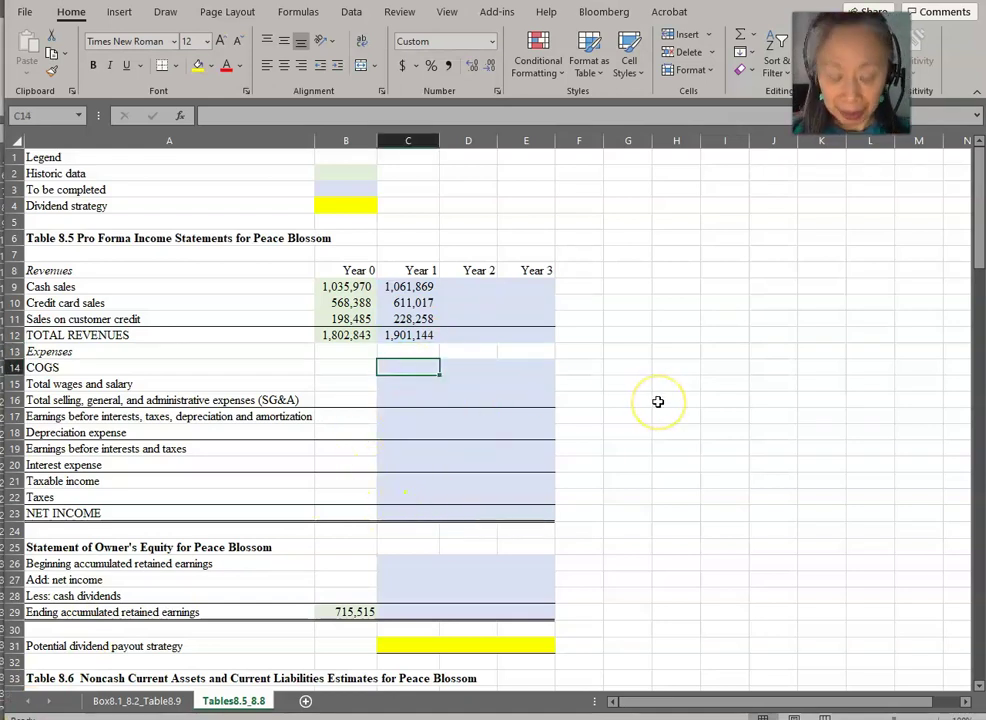
pyautogui.write('=')
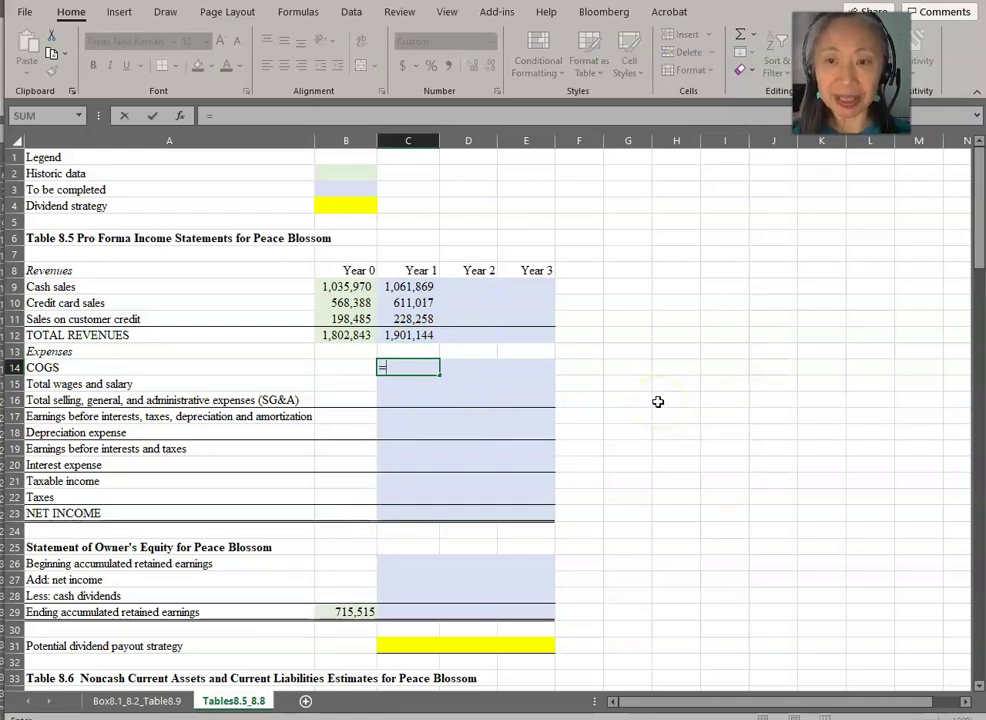
pyautogui.press('Up')
pyautogui.press('Up')
pyautogui.write('*')
pyautogui.click(138, 706)
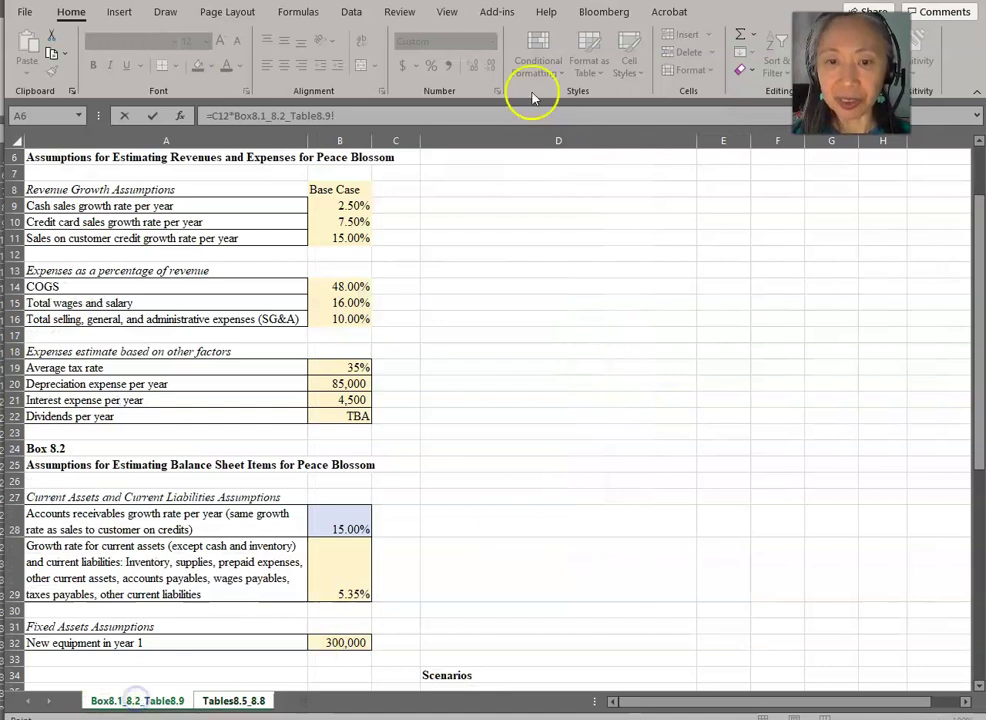
pyautogui.click(355, 287)
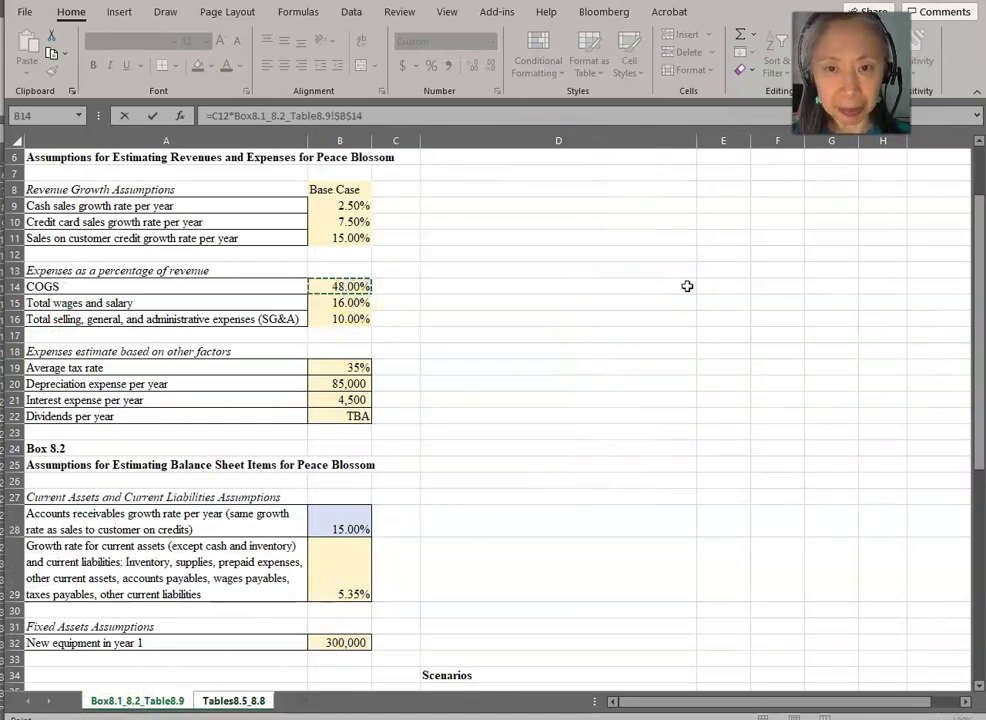
pyautogui.press('Return')
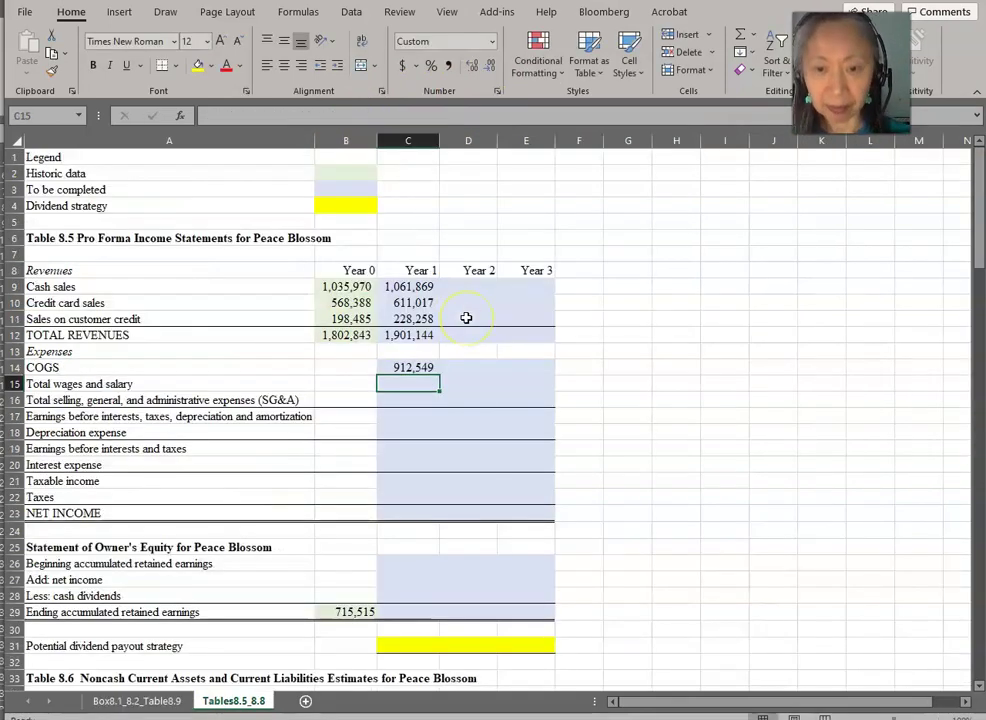
# In C15, enter =C12*Box8.1_8.2_Table8.9!$B$15 for Year 1 total wages and salary
pyautogui.write('=')
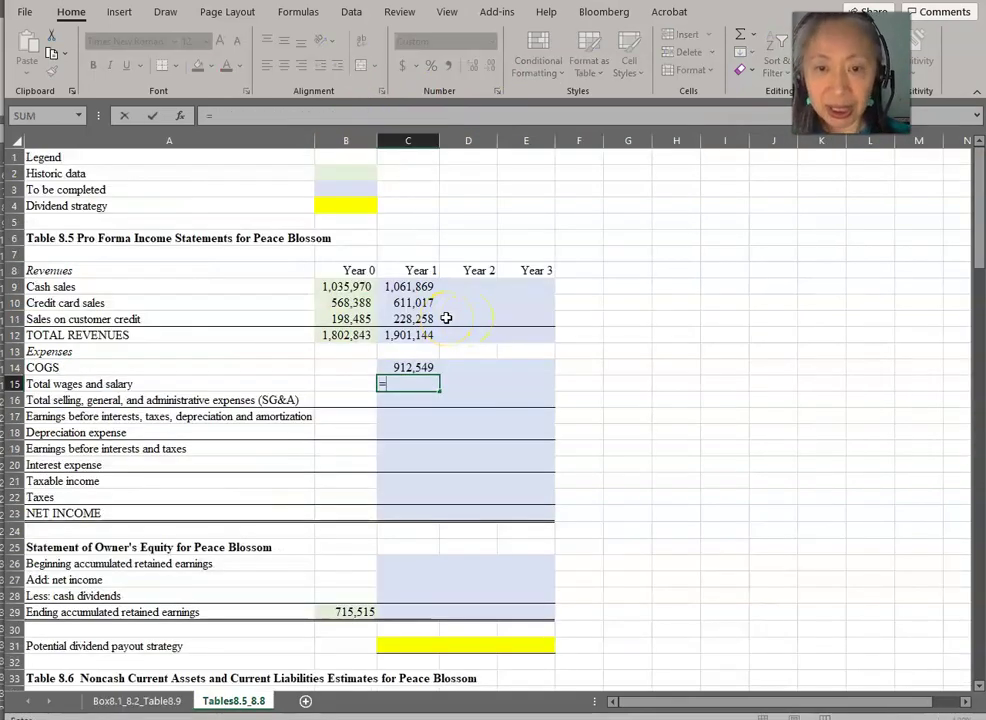
pyautogui.click(412, 334)
pyautogui.write('*')
pyautogui.click(155, 700)
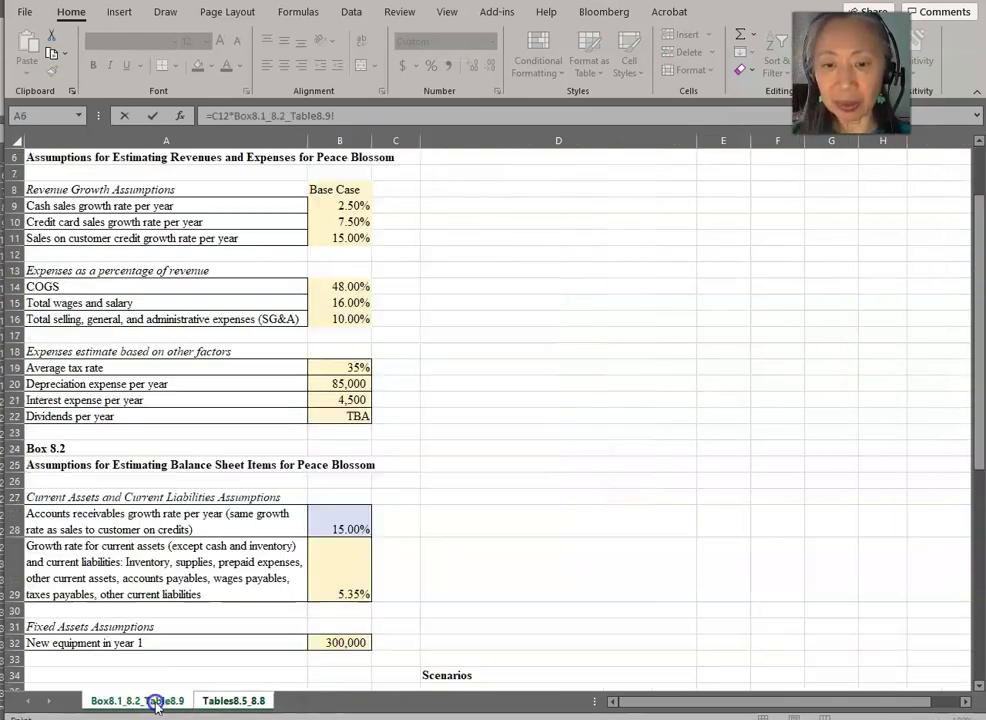
pyautogui.click(350, 302)
pyautogui.press('F4')
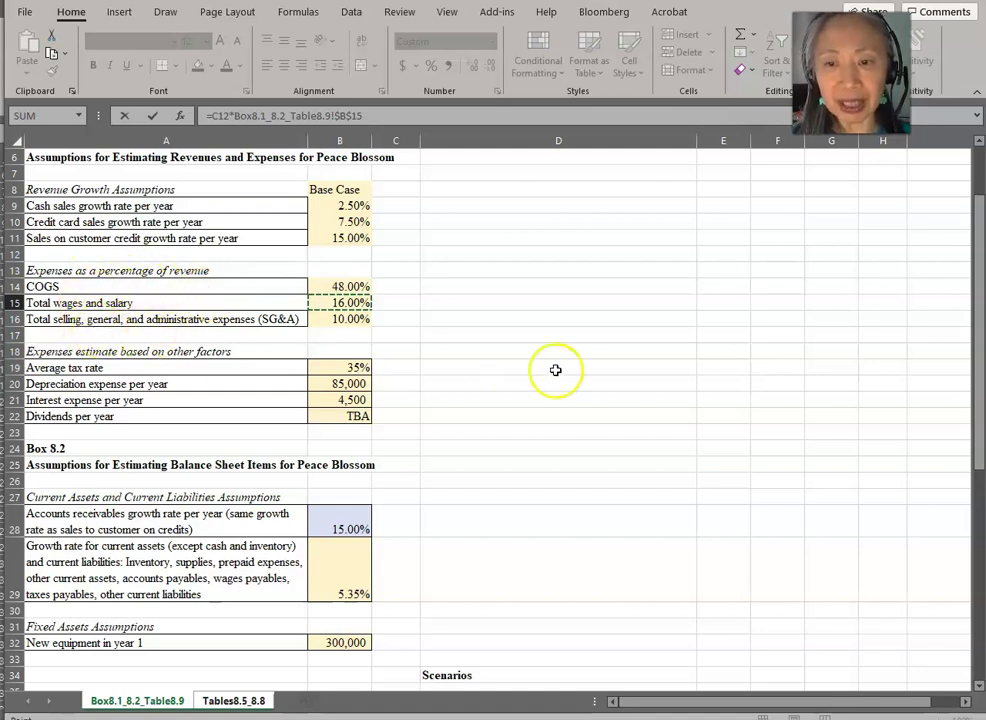
pyautogui.press('Escape')
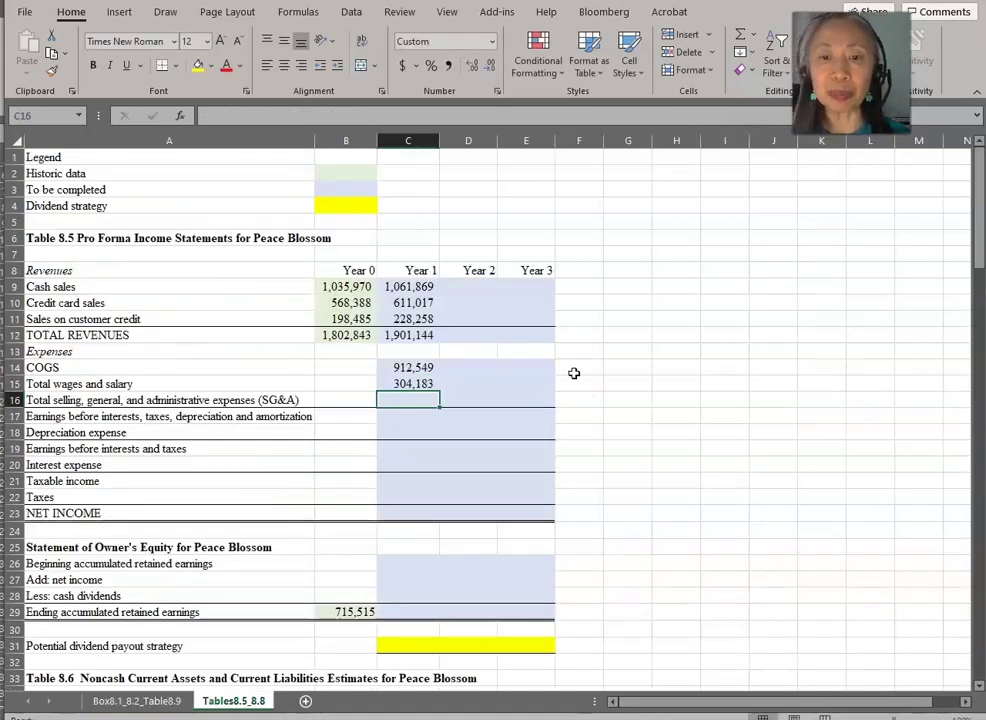
# In C16, multiply Year 1 total revenues in C12 by the absolute SG&A percentage, Box8.1_8.2_Table8.9!$B$16
pyautogui.write('=')
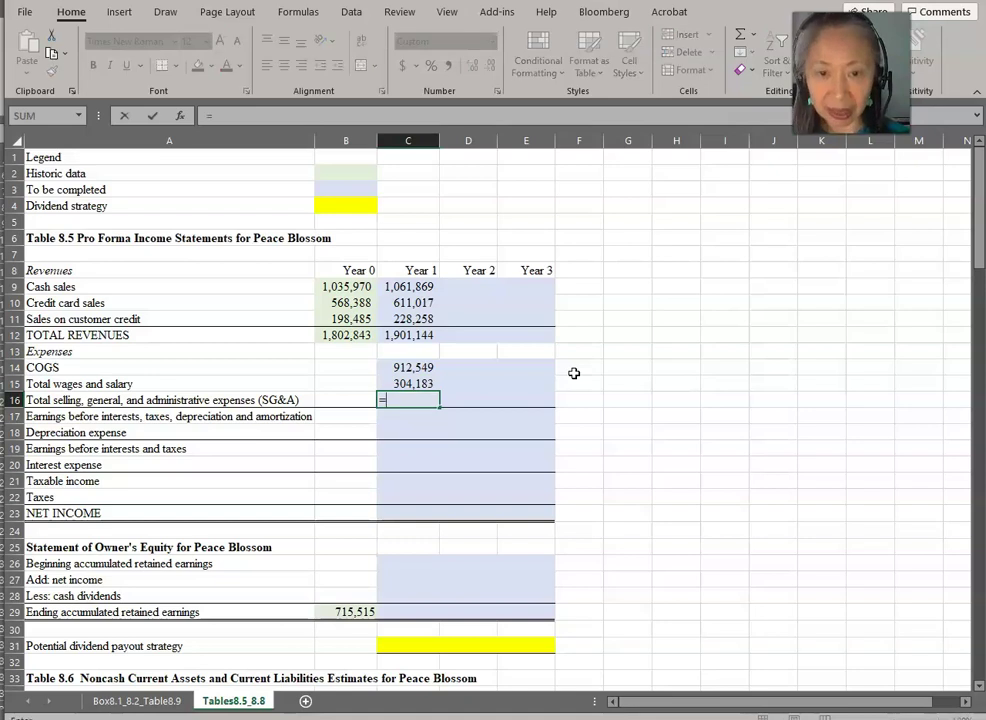
pyautogui.click(410, 338)
pyautogui.write('*')
pyautogui.click(136, 700)
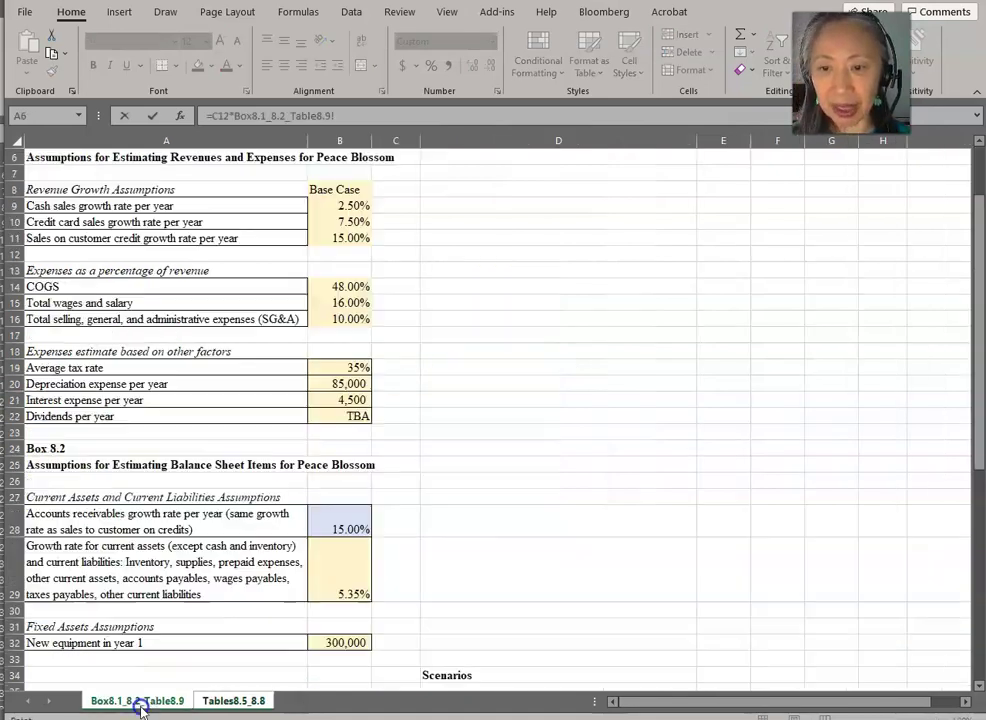
pyautogui.click(360, 320)
pyautogui.press('F4')
pyautogui.press('Return')
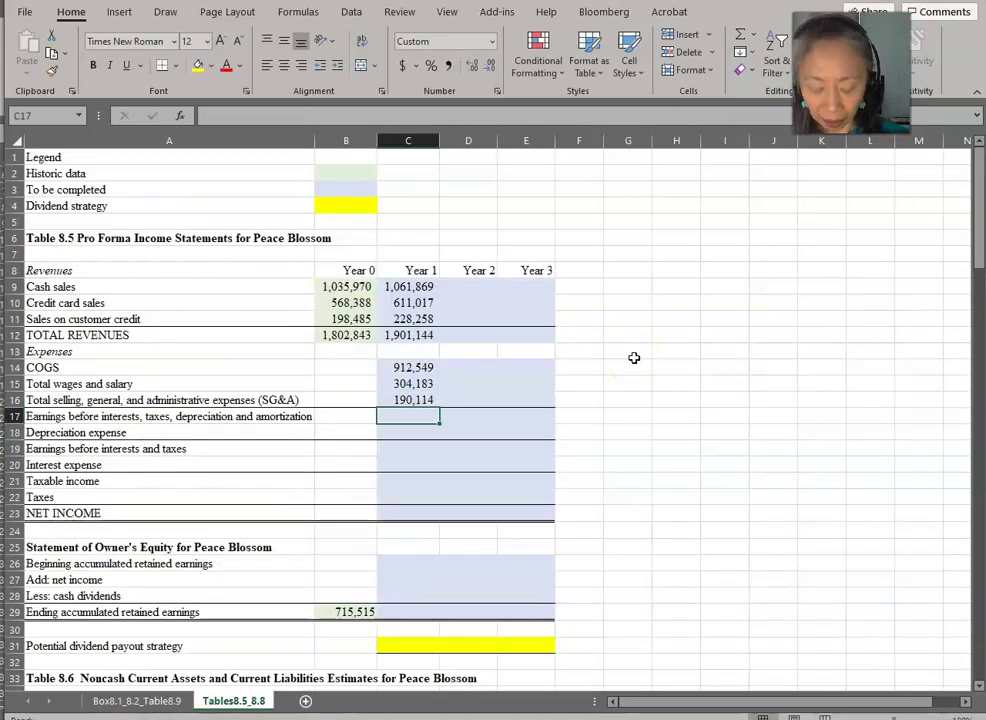
# In C17, enter =C12-sum(C14:C16) for Year 1 earnings before interests, taxes, depreciation and amortization
pyautogui.write('=')
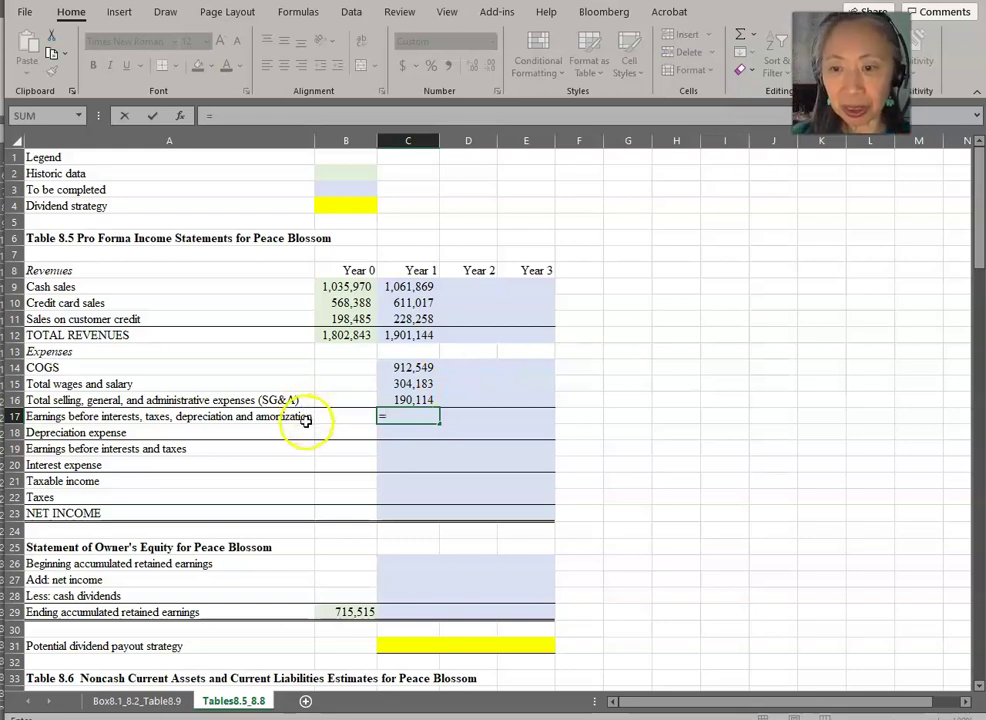
pyautogui.click(420, 335)
pyautogui.write('-')
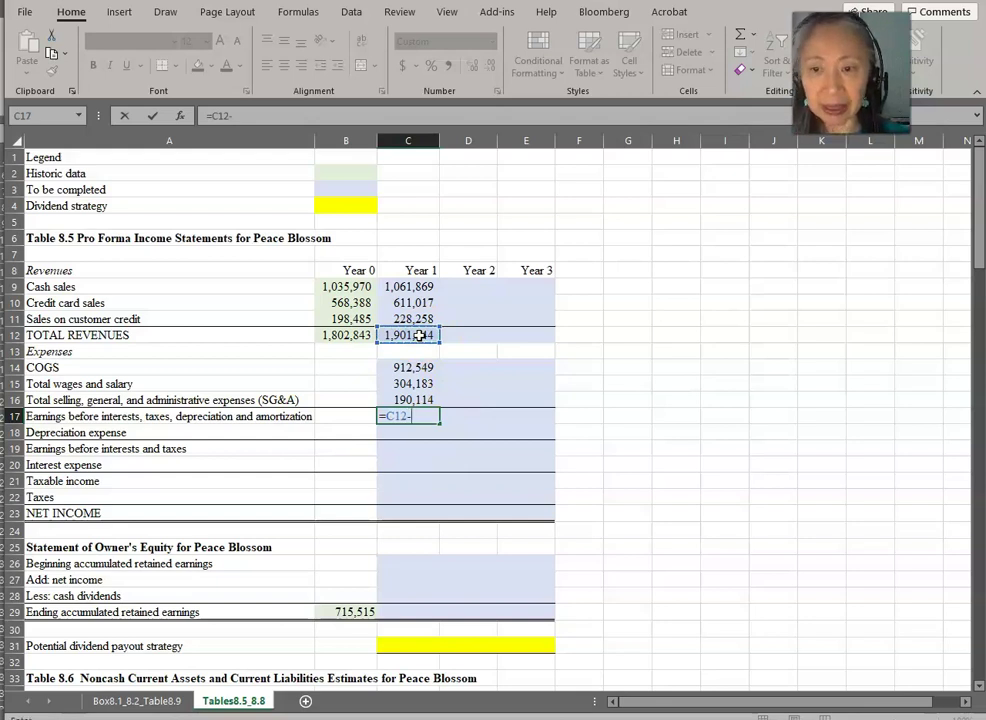
pyautogui.write('sum(')
pyautogui.moveTo(403, 366); pyautogui.dragTo(402, 400)
pyautogui.write(')')
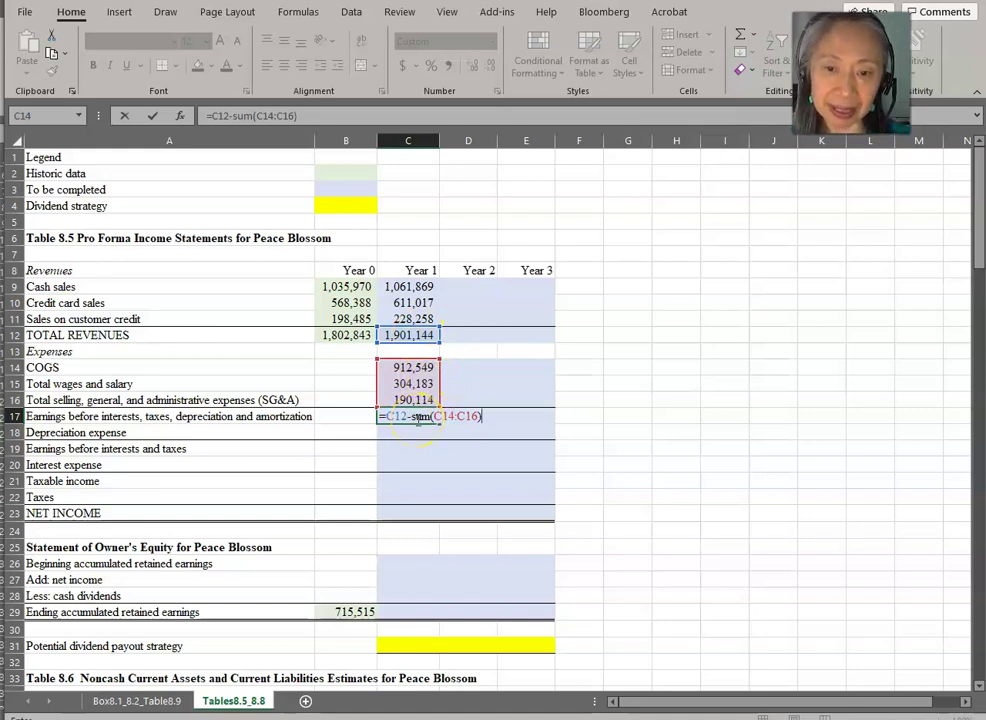
pyautogui.press('Return')
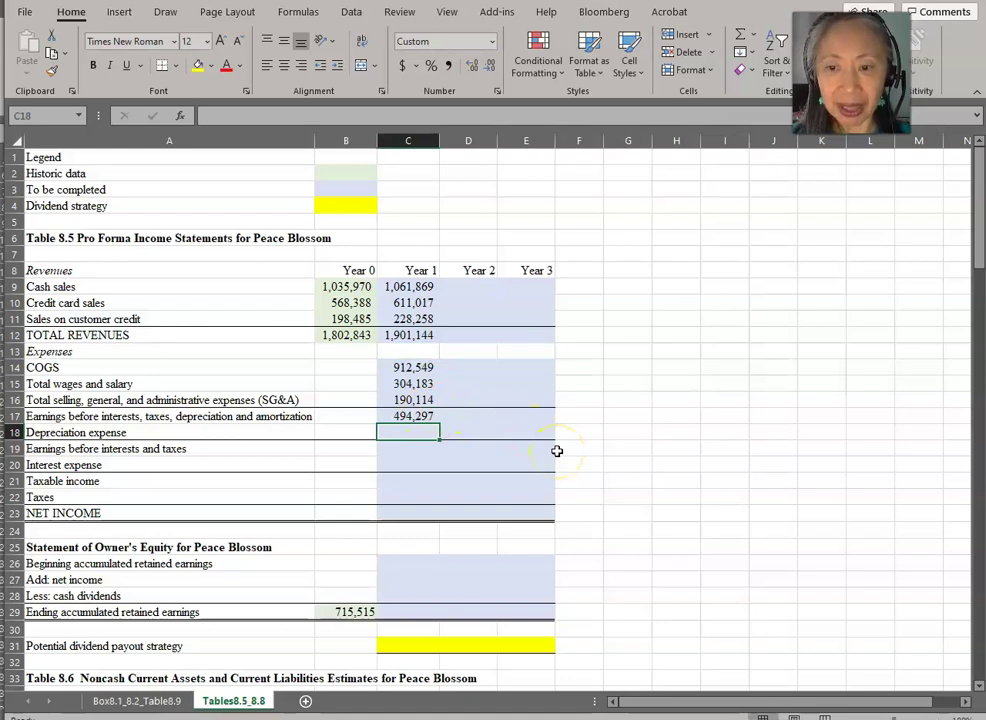
# Link Year 1 depreciation expense in C18 to the yearly depreciation assumption, Box8.1_8.2_Table8.9!$B$20
pyautogui.write('=')
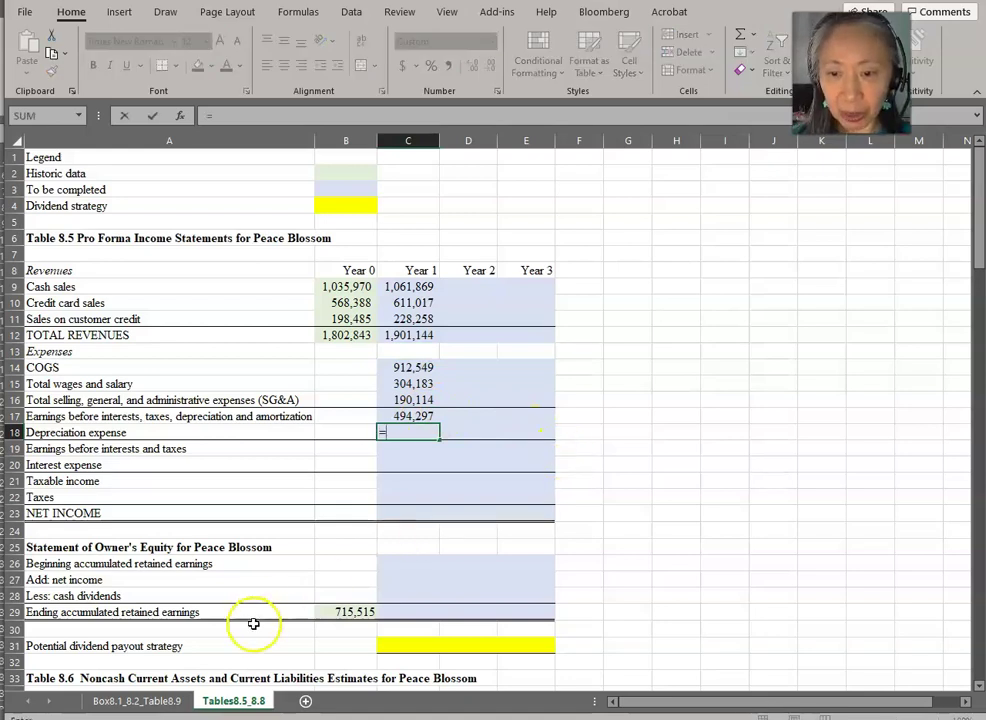
pyautogui.click(143, 701)
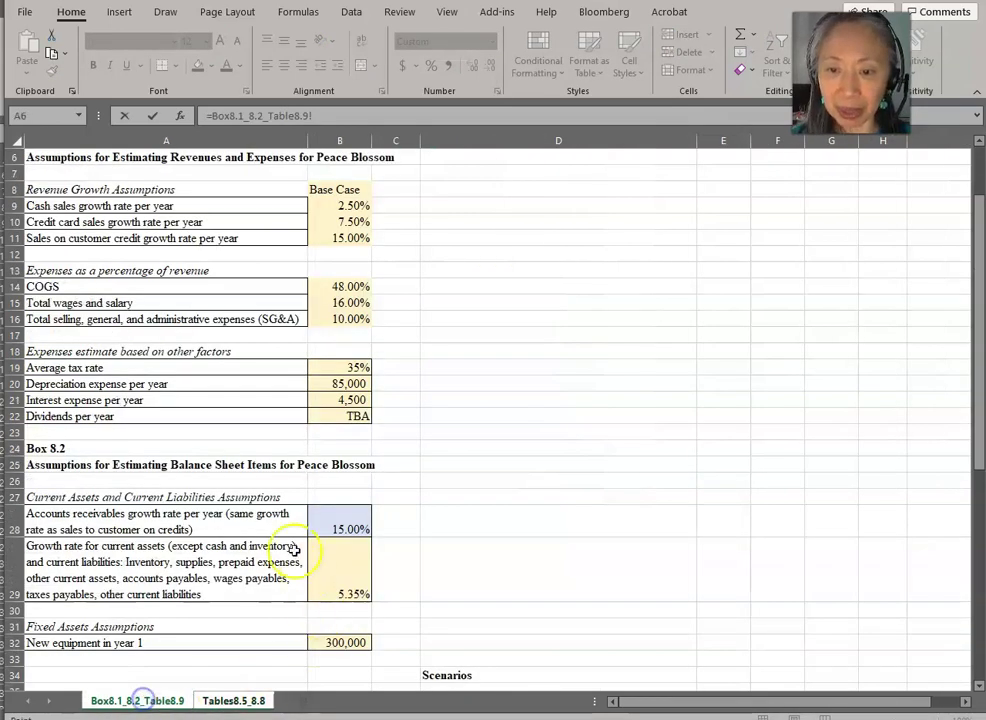
pyautogui.click(343, 383)
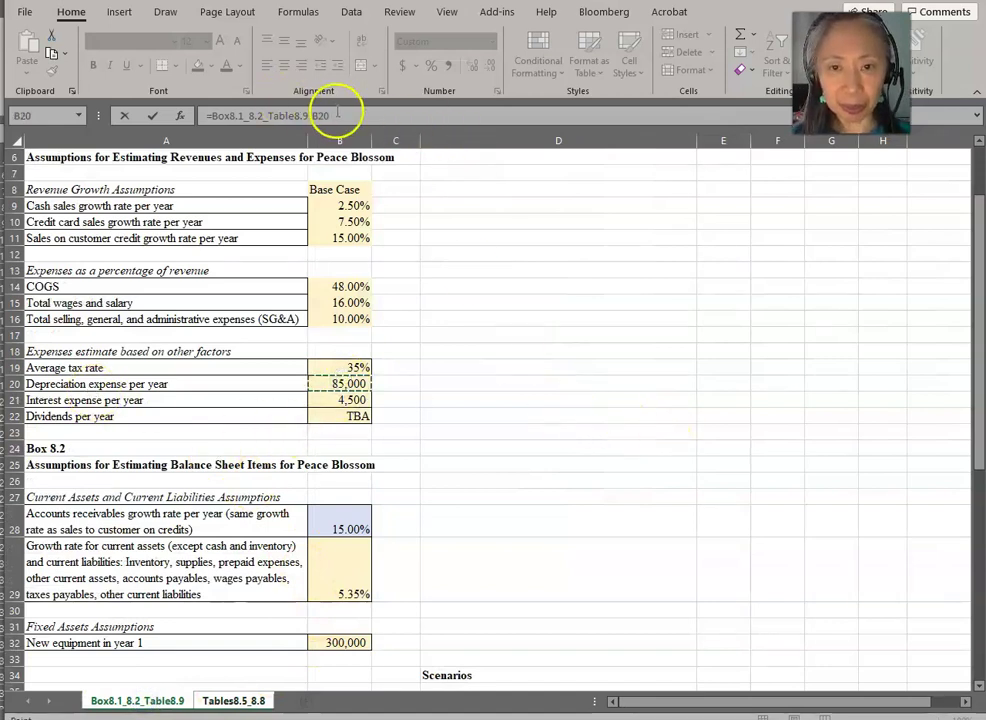
pyautogui.press('F4')
pyautogui.press('Escape')
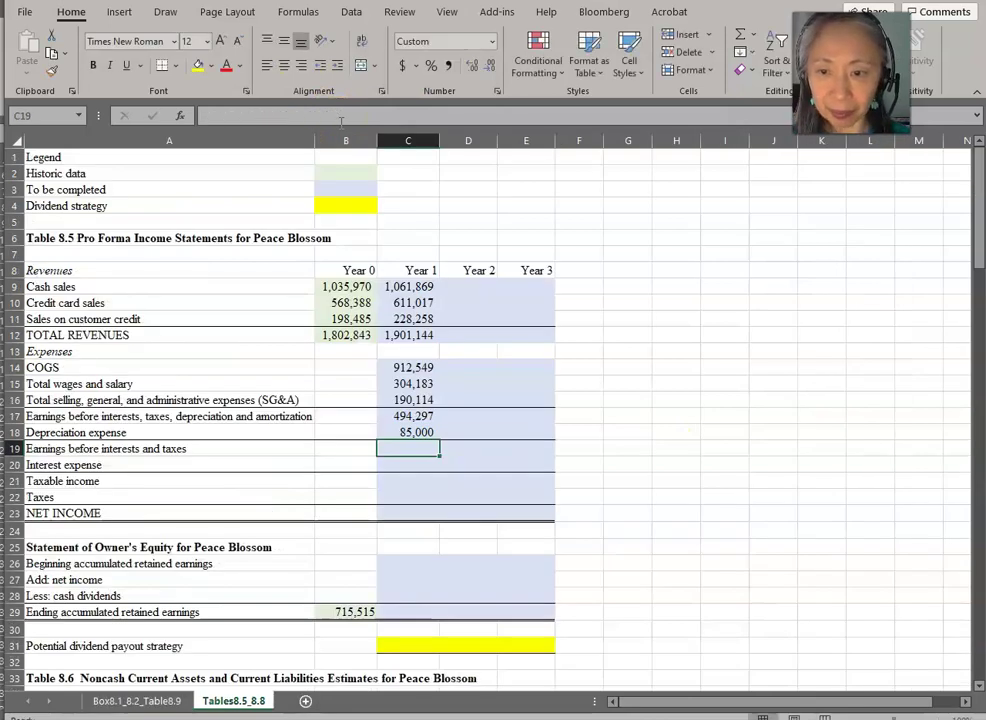
# In C19, enter =C17-C18 for Year 1 earnings before interests and taxes
pyautogui.write('=')
pyautogui.press('Up')
pyautogui.press('Up')
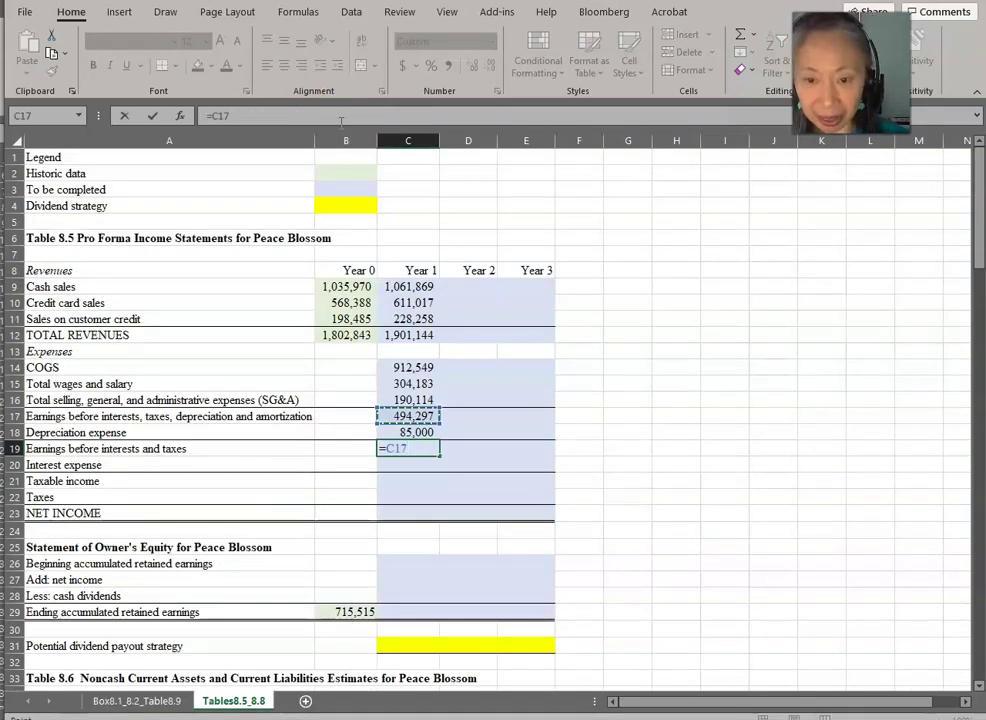
pyautogui.write('-')
pyautogui.press('Up')
pyautogui.press('Return')
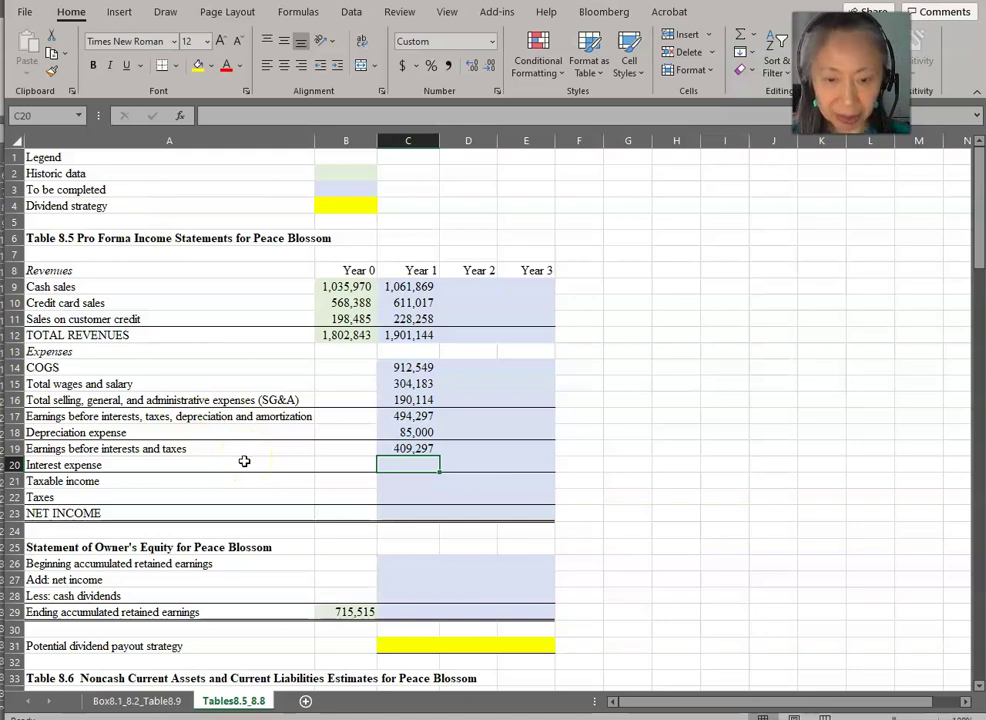
# Link Year 1 interest expense in C20 to the yearly interest assumption, Box8.1_8.2_Table8.9!$B$21
pyautogui.write('=')
pyautogui.click(180, 701)
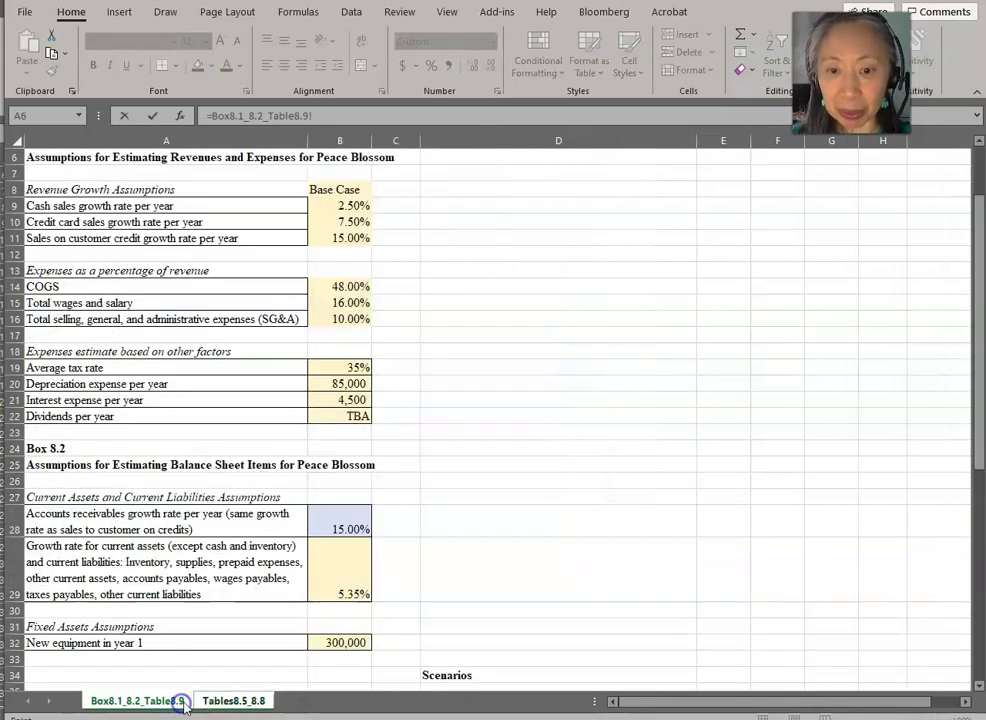
pyautogui.click(350, 400)
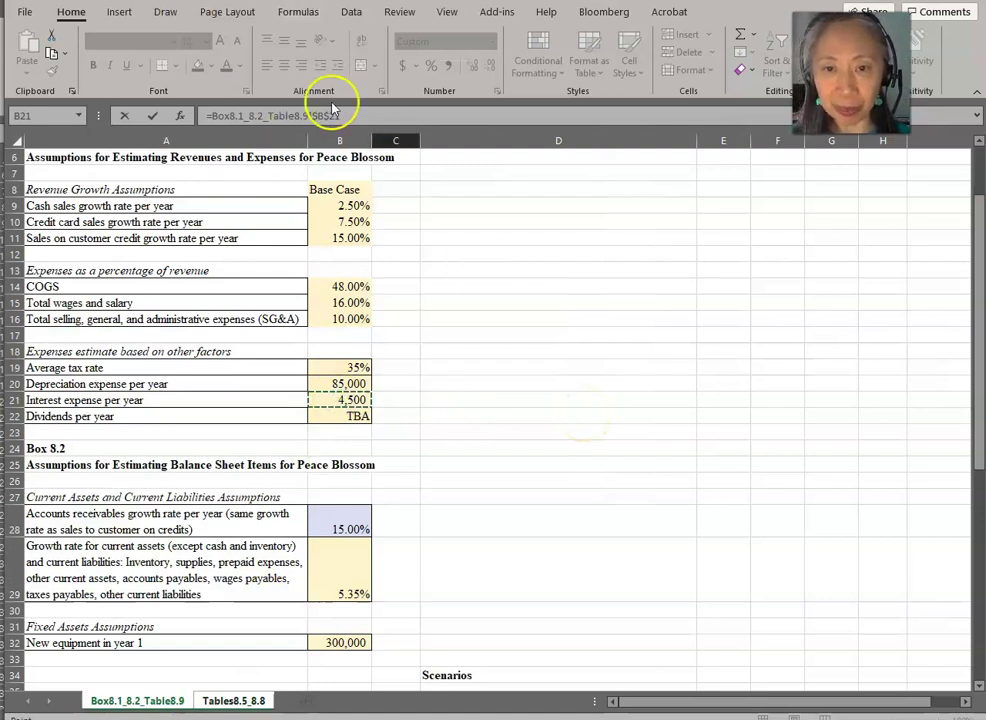
pyautogui.press('Return')
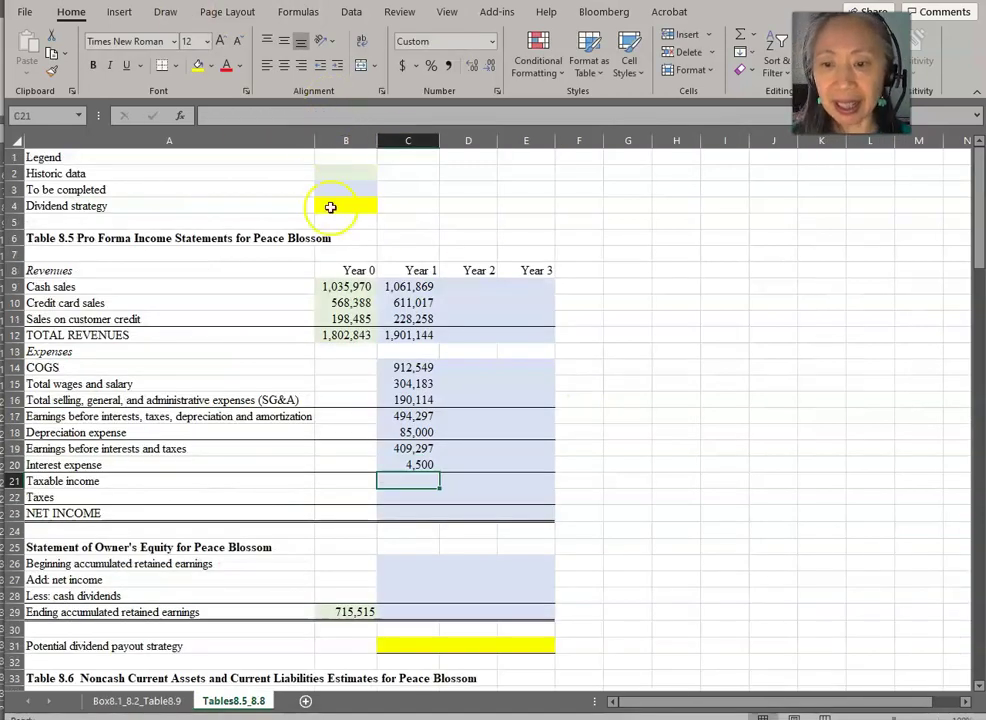
pyautogui.write('=')
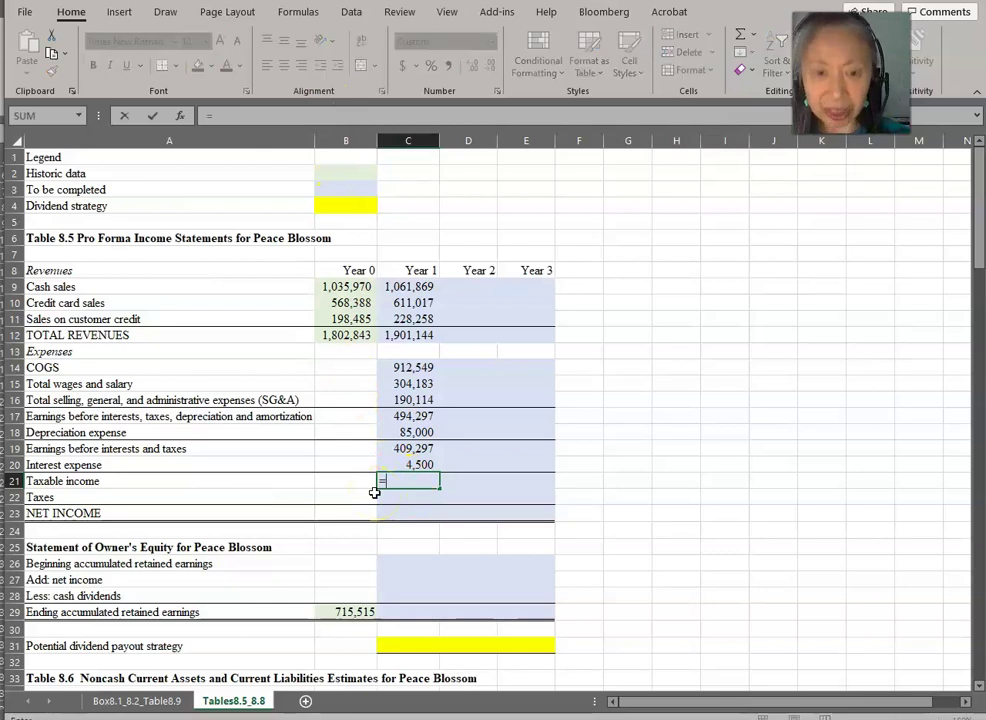
pyautogui.press('Up')
pyautogui.press('Up')
pyautogui.write('-')
pyautogui.press('Return')
pyautogui.press('n')
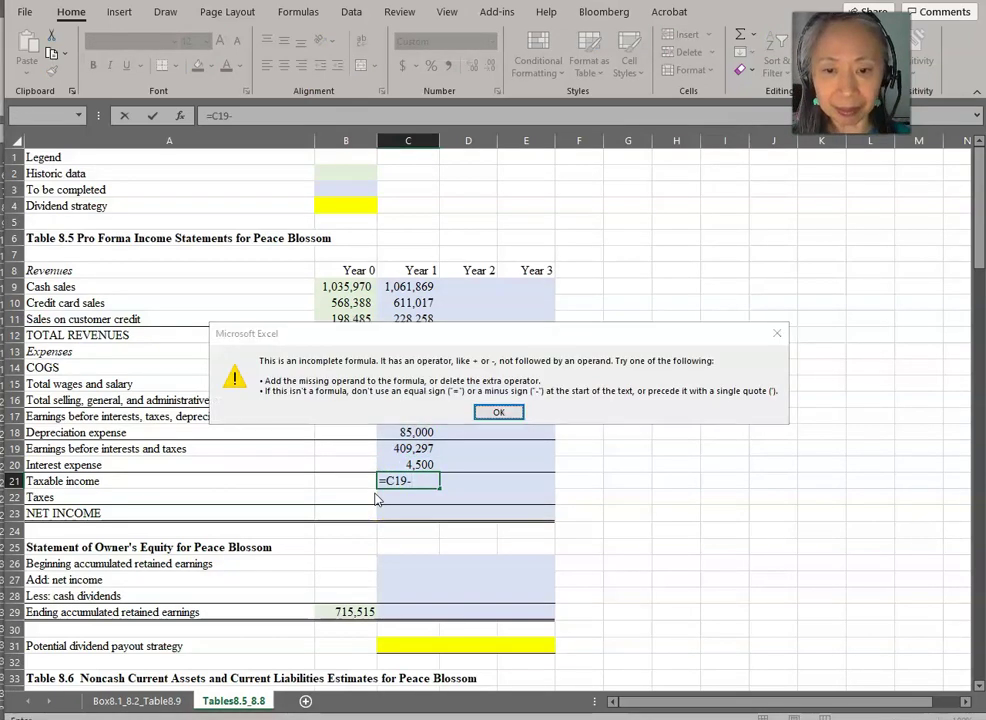
pyautogui.press('Return')
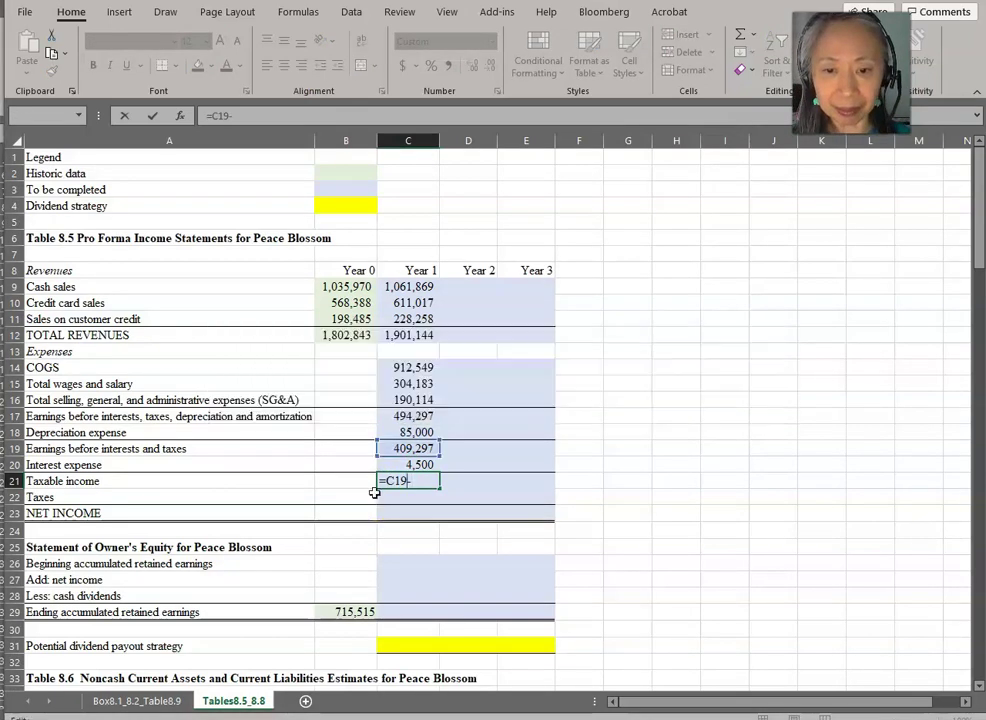
pyautogui.click(420, 464)
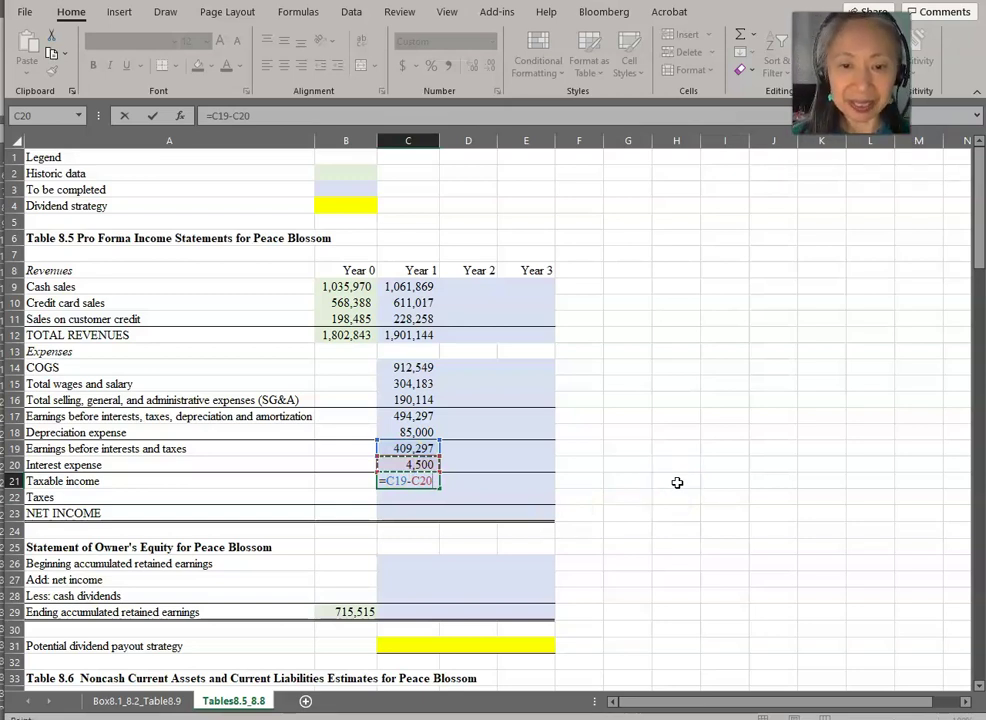
pyautogui.press('Escape')
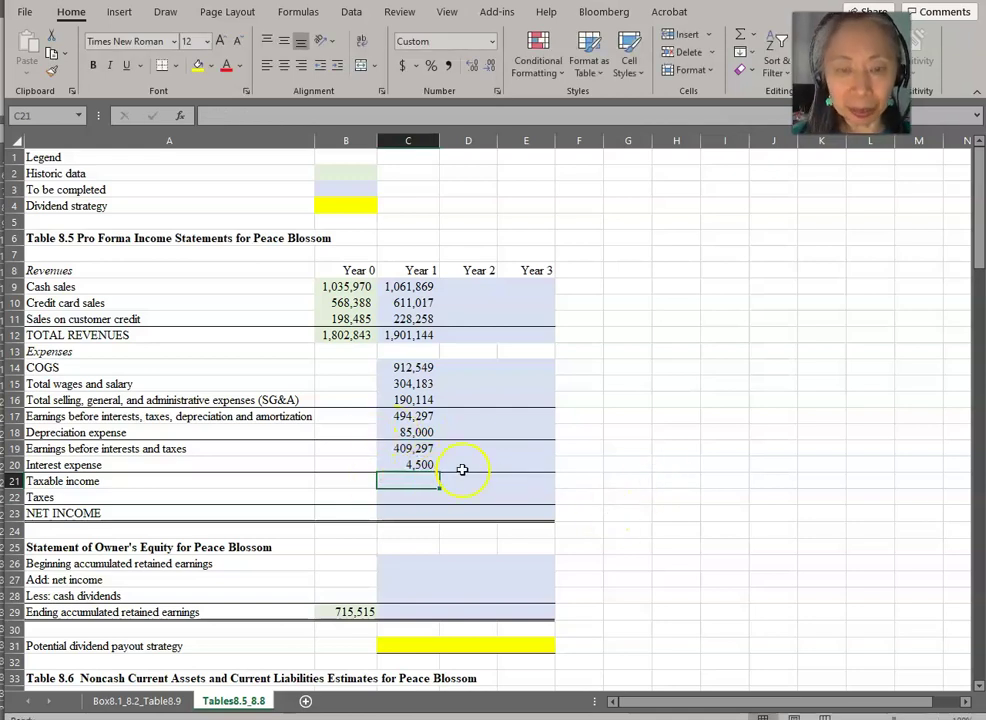
# In C21, enter =C19-C20 for Year 1 taxable income
pyautogui.write('=')
pyautogui.press('Up')
pyautogui.press('Up')
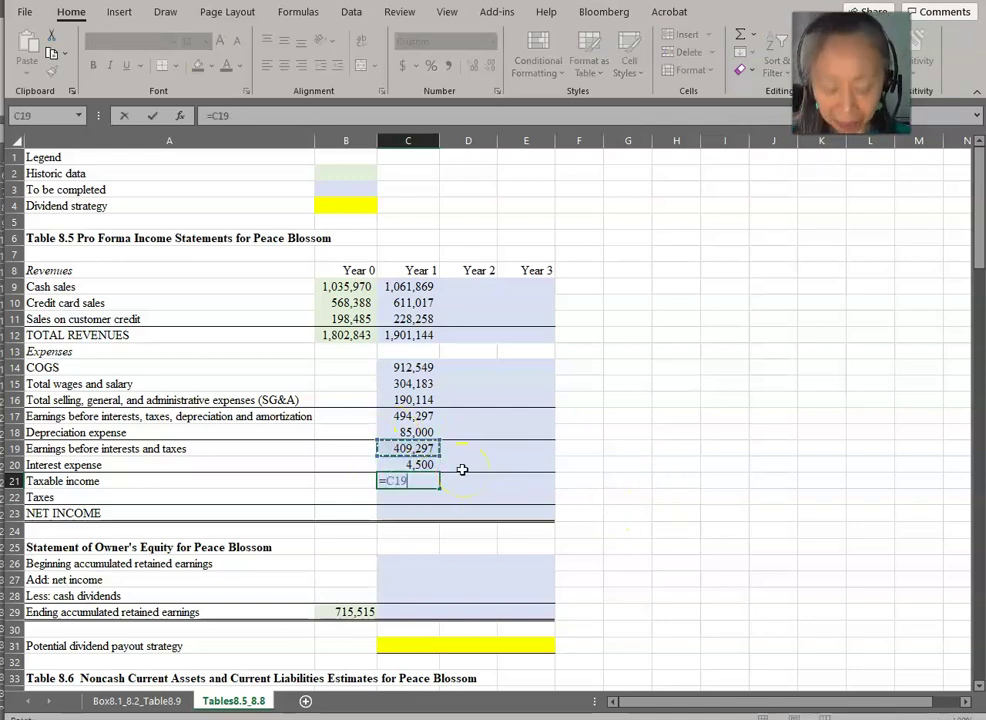
pyautogui.write('-')
pyautogui.press('Up')
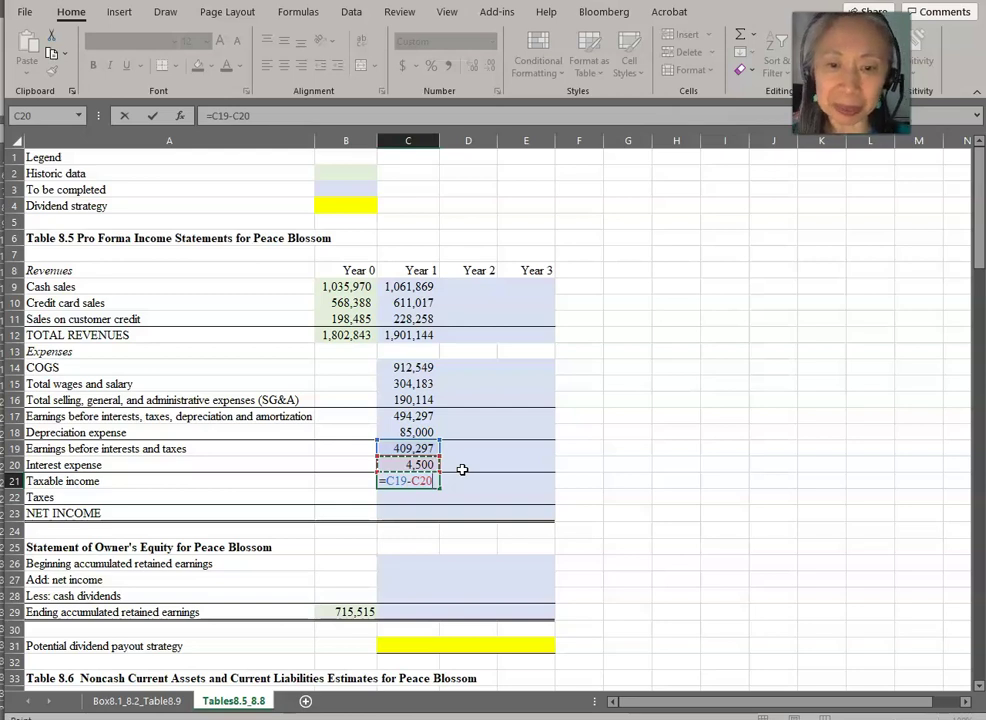
pyautogui.press('Return')
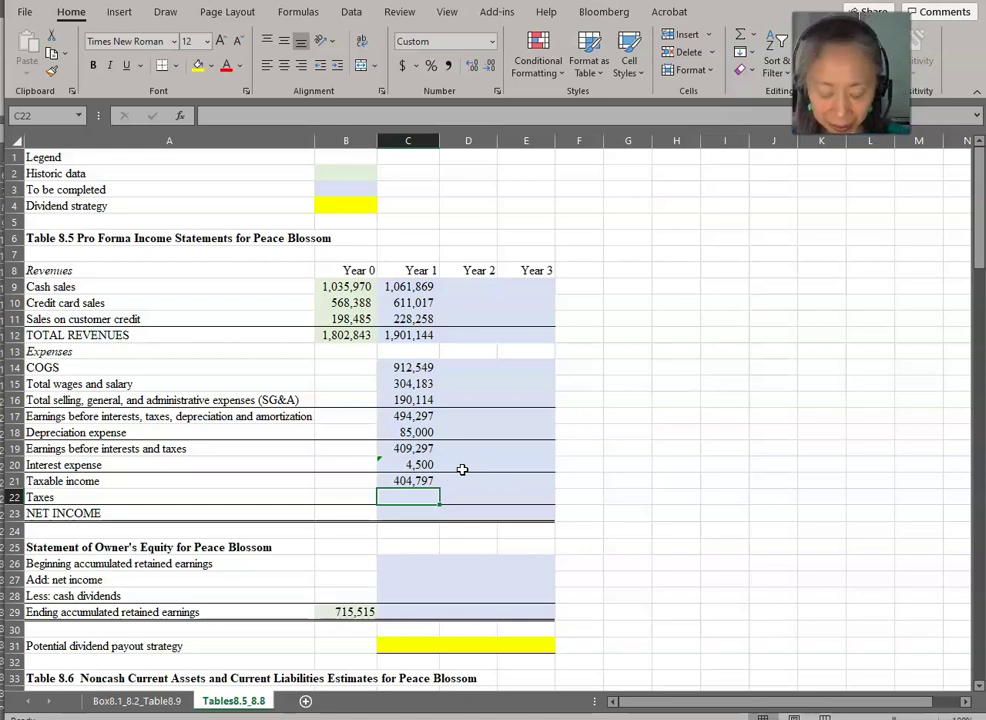
# In C22, compute Year 1 taxes as taxable income times the average tax rate, =C21*Box8.1_8.2_Table8.9!$B$19
pyautogui.write('=')
pyautogui.press('Up')
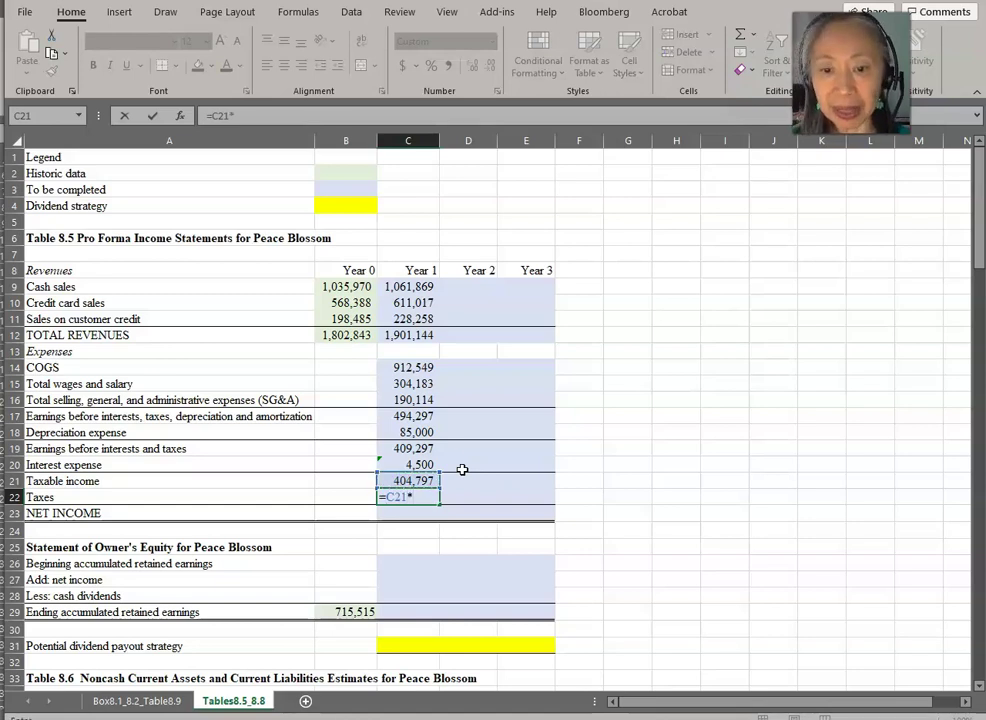
pyautogui.click(145, 700)
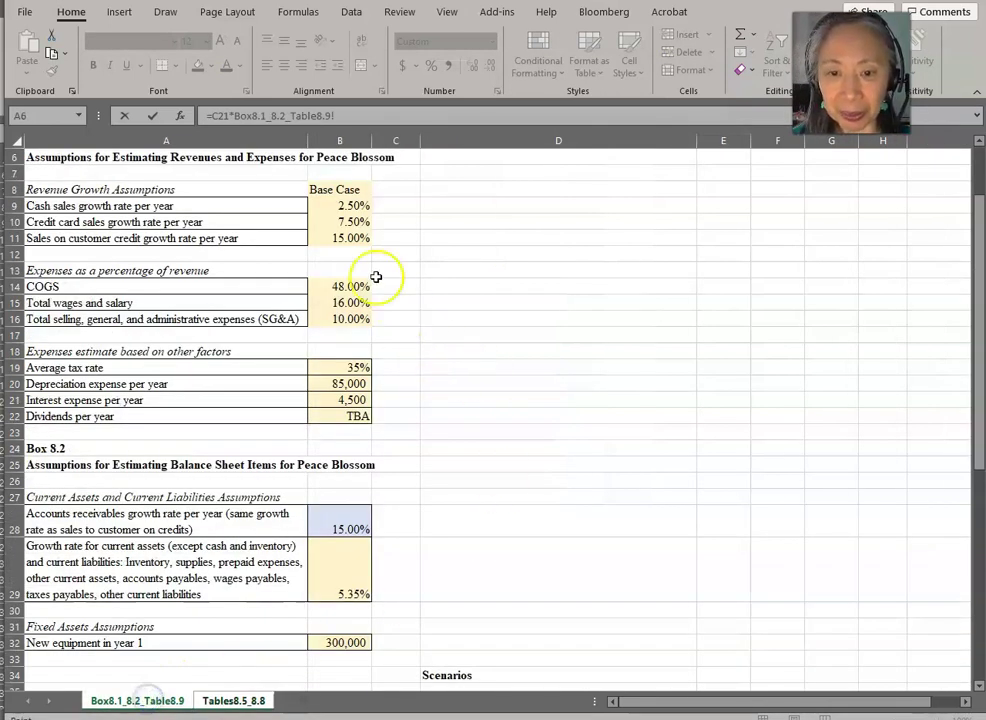
pyautogui.click(327, 368)
pyautogui.press('F4')
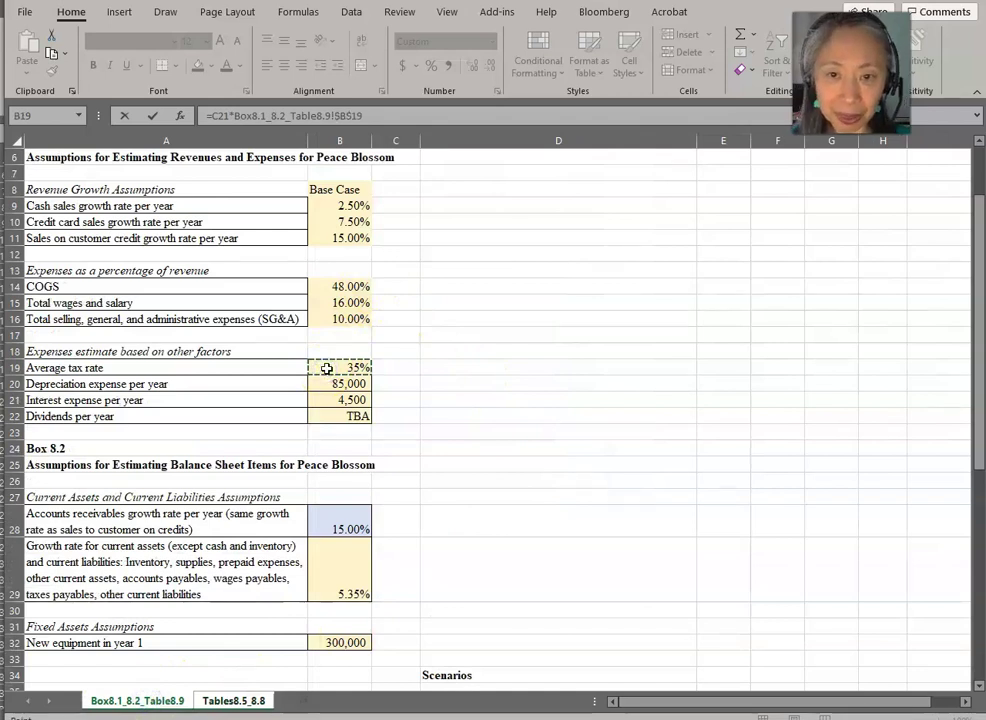
pyautogui.press('Return')
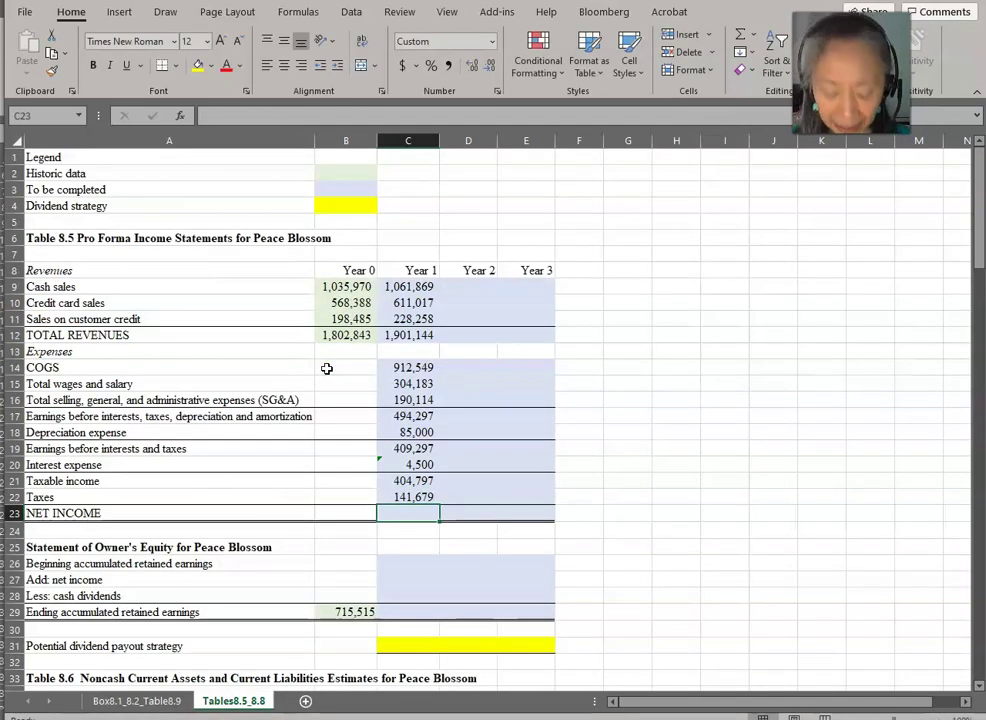
# In C23, enter =C21-C22 for Year 1 net income
pyautogui.write('=')
pyautogui.press('Up')
pyautogui.press('Up')
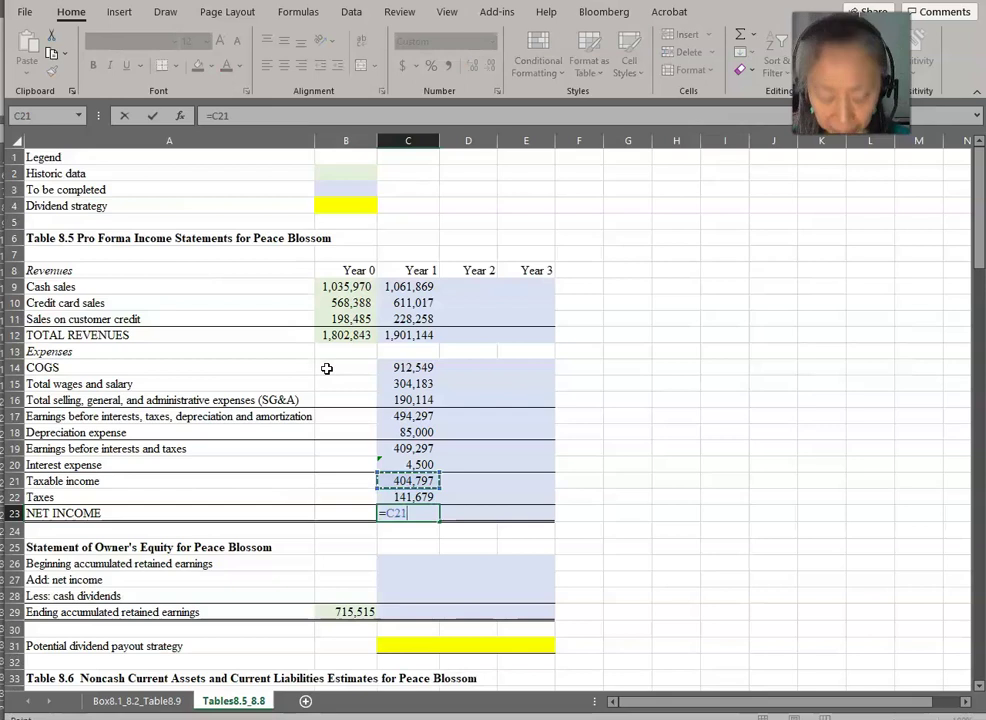
pyautogui.write('-')
pyautogui.press('Up')
pyautogui.press('Return')
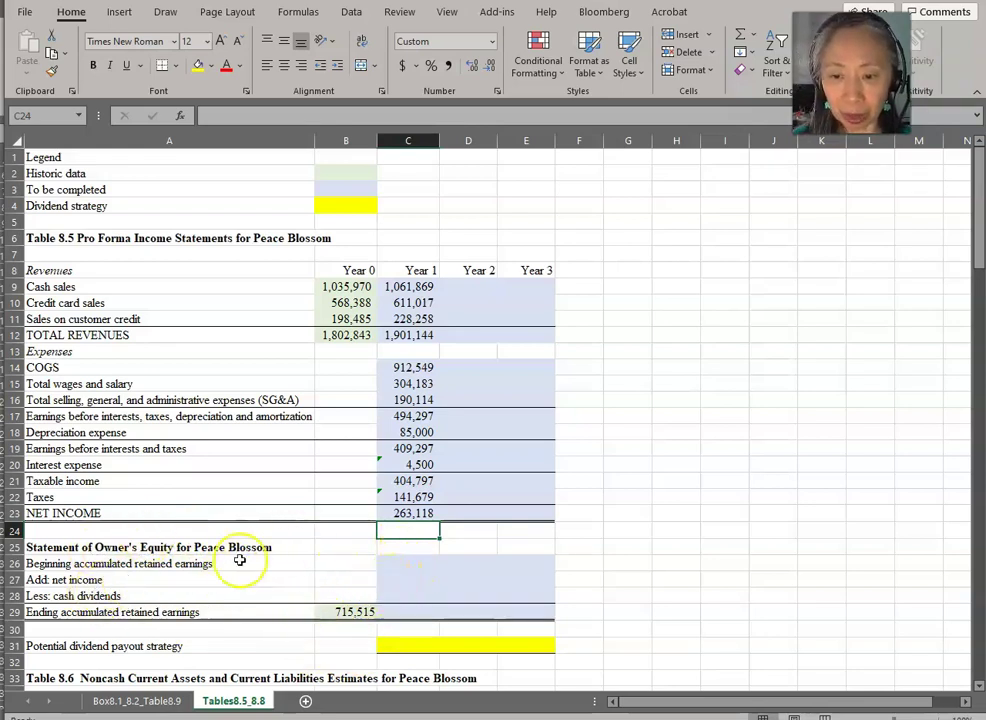
# Link Year 1 beginning accumulated retained earnings in C26 to the Year 0 ending balance, =B29
pyautogui.click(408, 561)
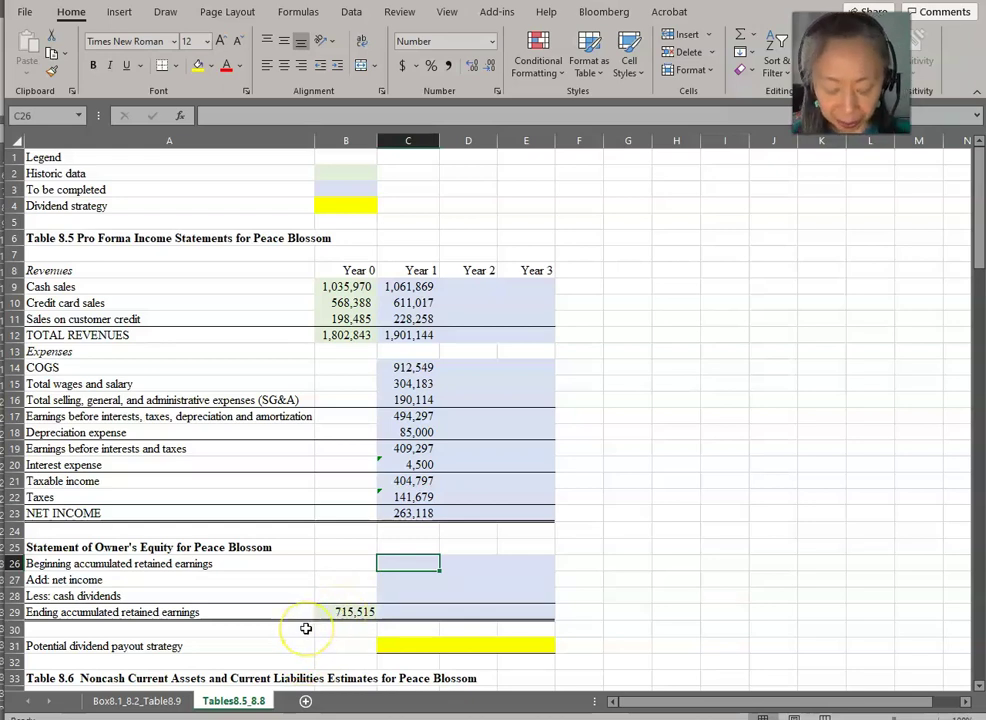
pyautogui.write('=')
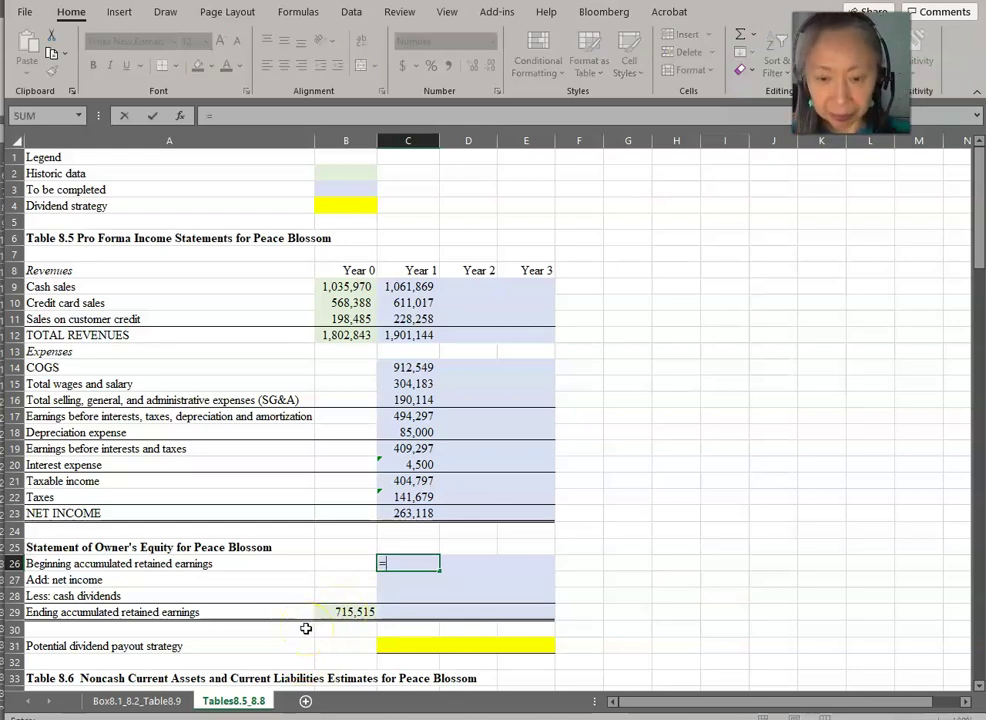
pyautogui.click(357, 613)
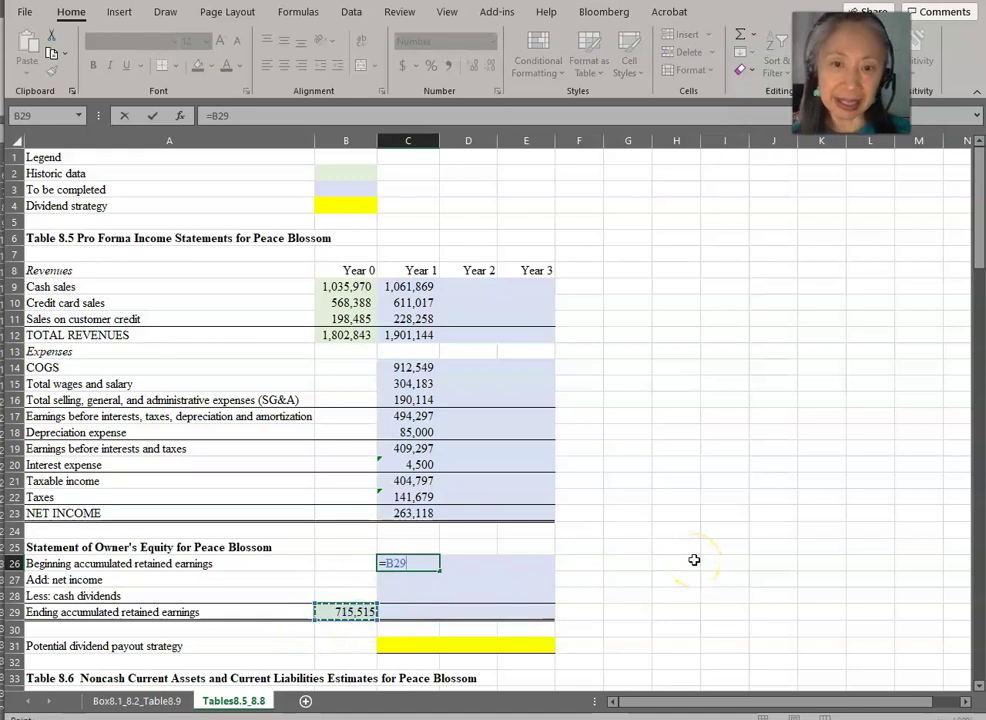
pyautogui.press('Return')
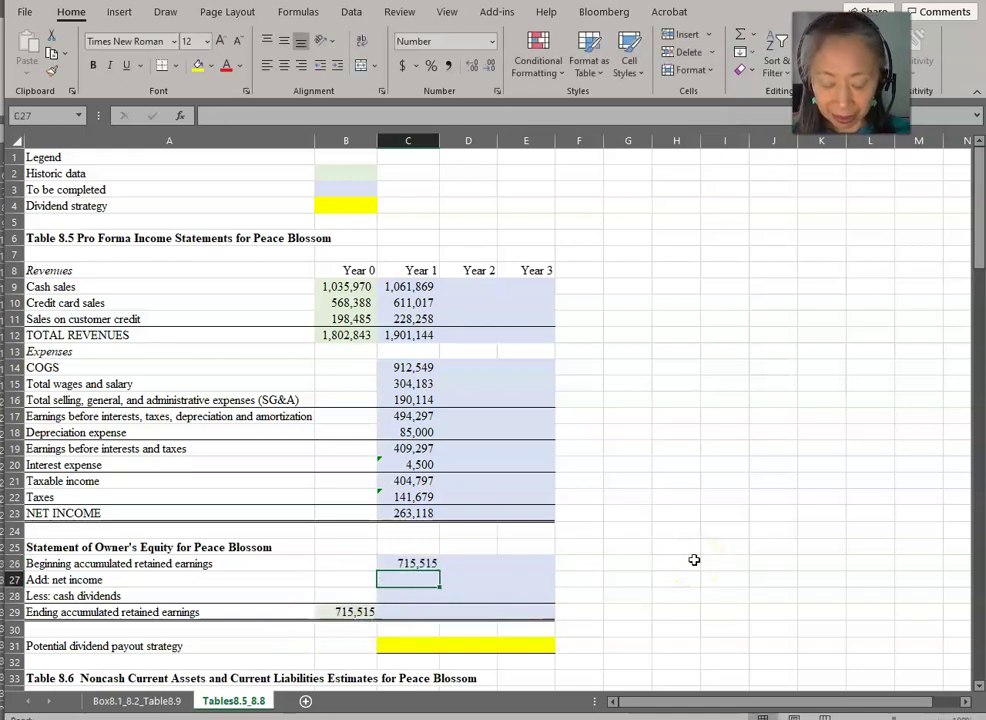
# Link Year 1 added net income in C27 to C23 and cash dividends in C28 to the potential dividend payout cell C31
pyautogui.write('=')
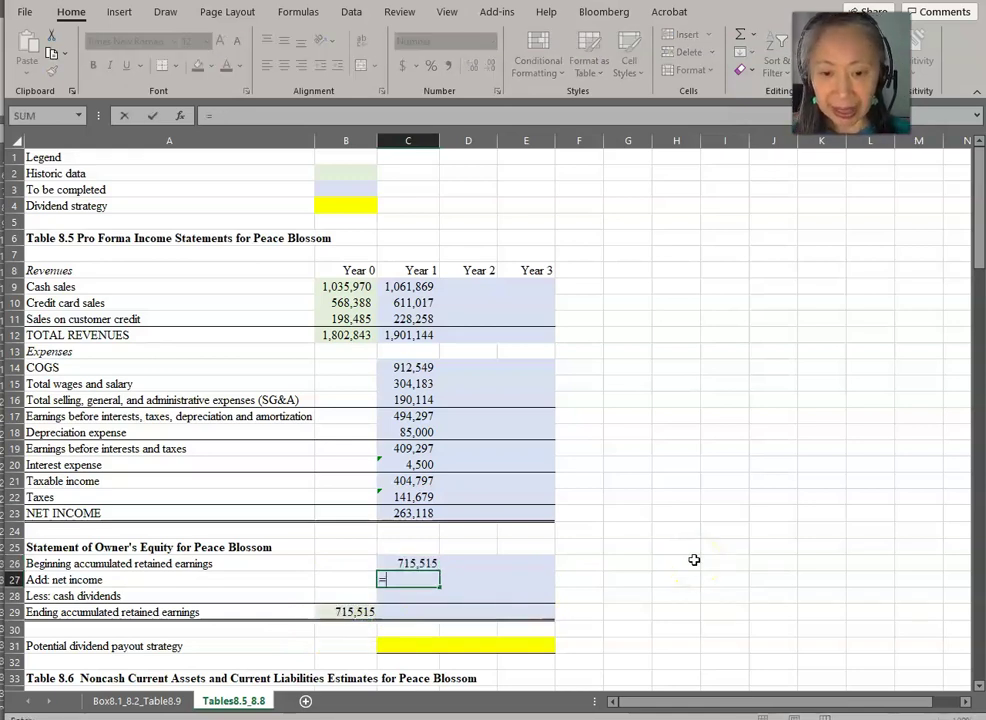
pyautogui.click(407, 514)
pyautogui.press('Return')
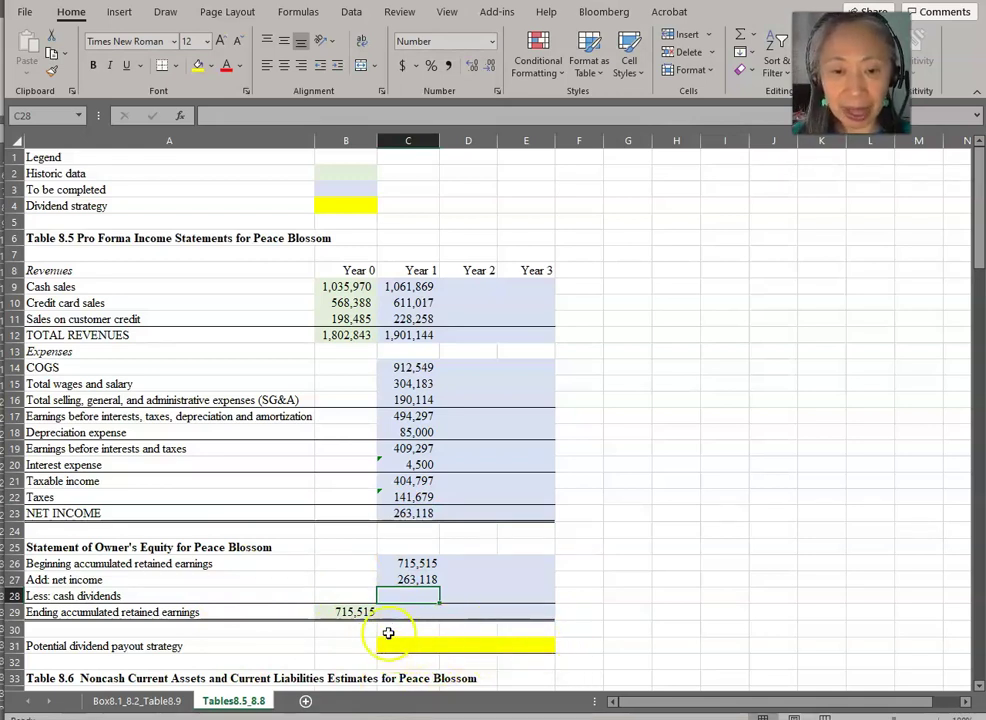
pyautogui.write('=')
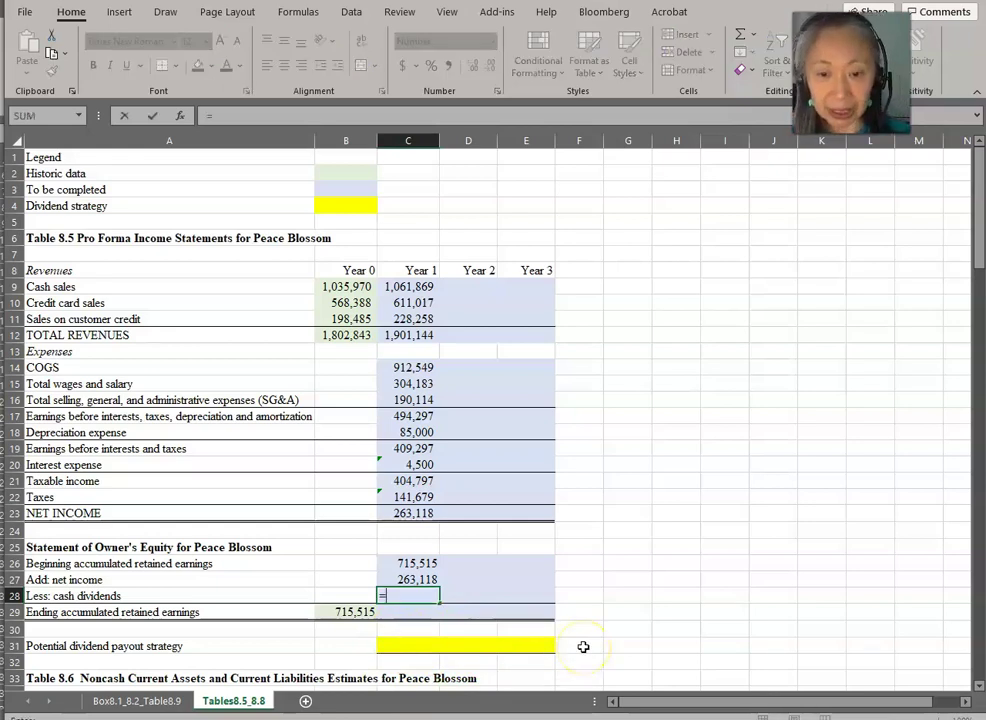
pyautogui.click(409, 646)
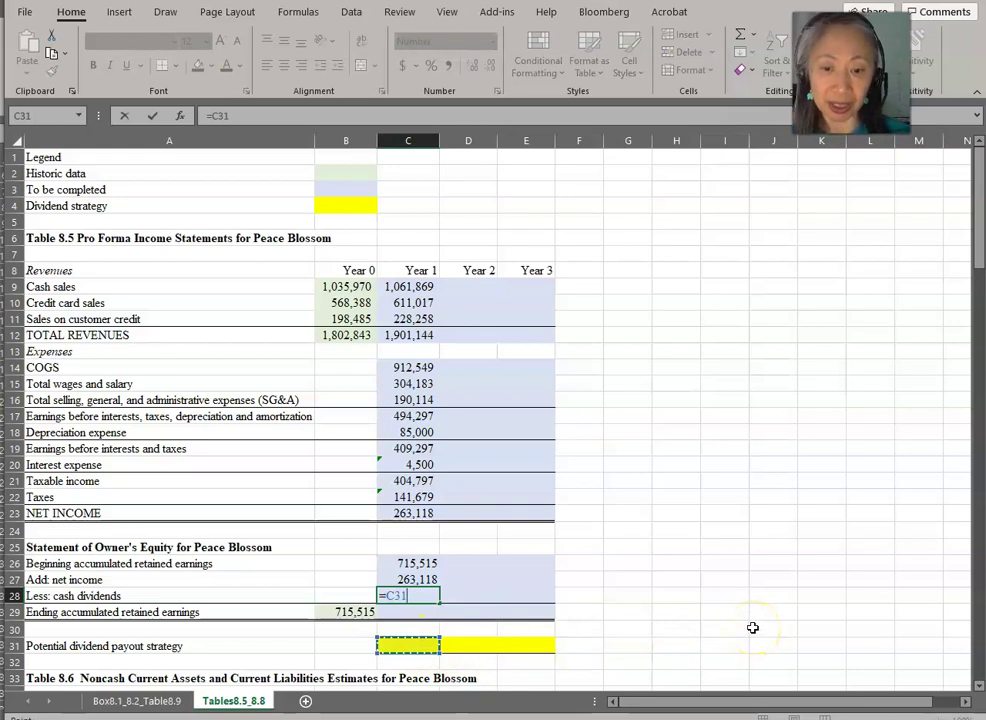
pyautogui.press('Return')
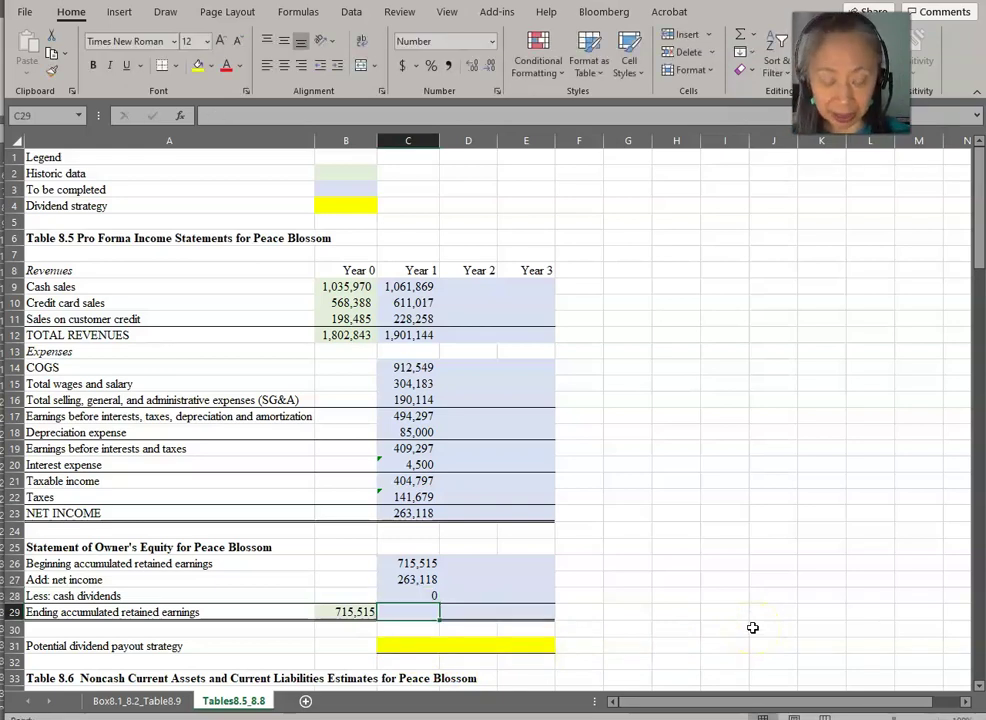
# In C29, enter =C26+C27-C28 for Year 1 ending accumulated retained earnings
pyautogui.write('=')
pyautogui.press('Up')
pyautogui.press('Up')
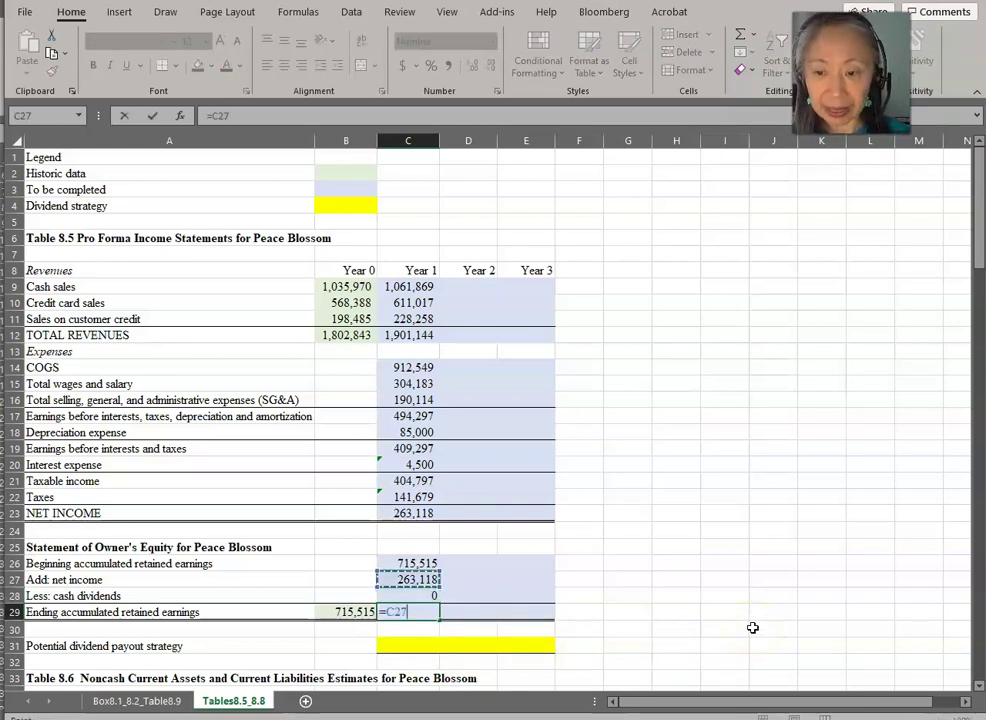
pyautogui.press('Up')
pyautogui.write('+')
pyautogui.press('Up')
pyautogui.press('Up')
pyautogui.write('-')
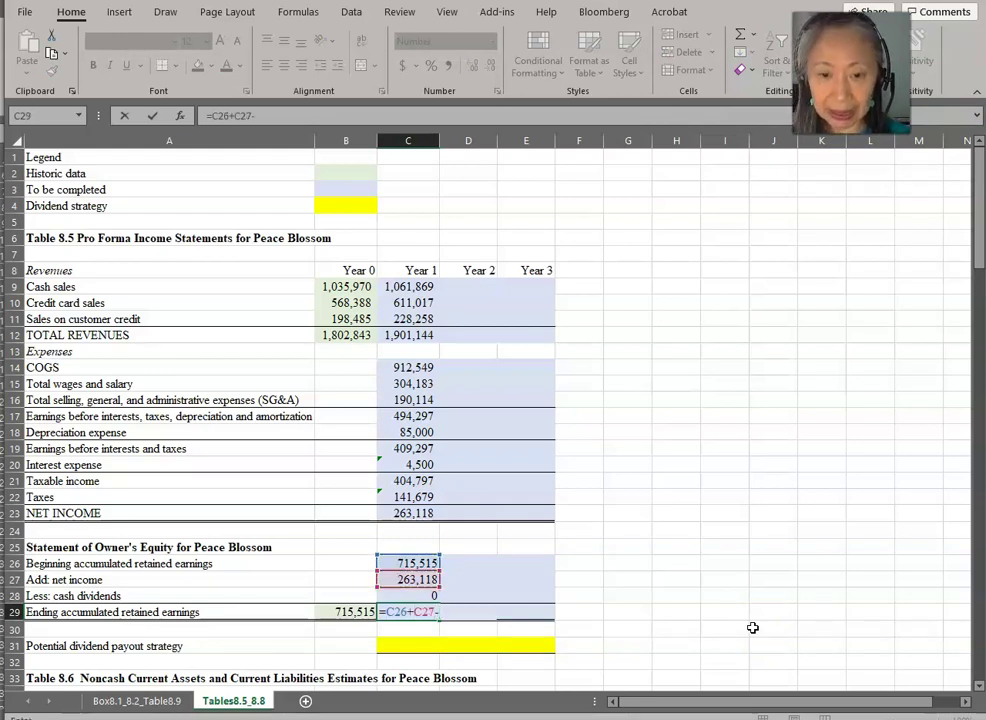
pyautogui.press('Up')
pyautogui.press('Return')
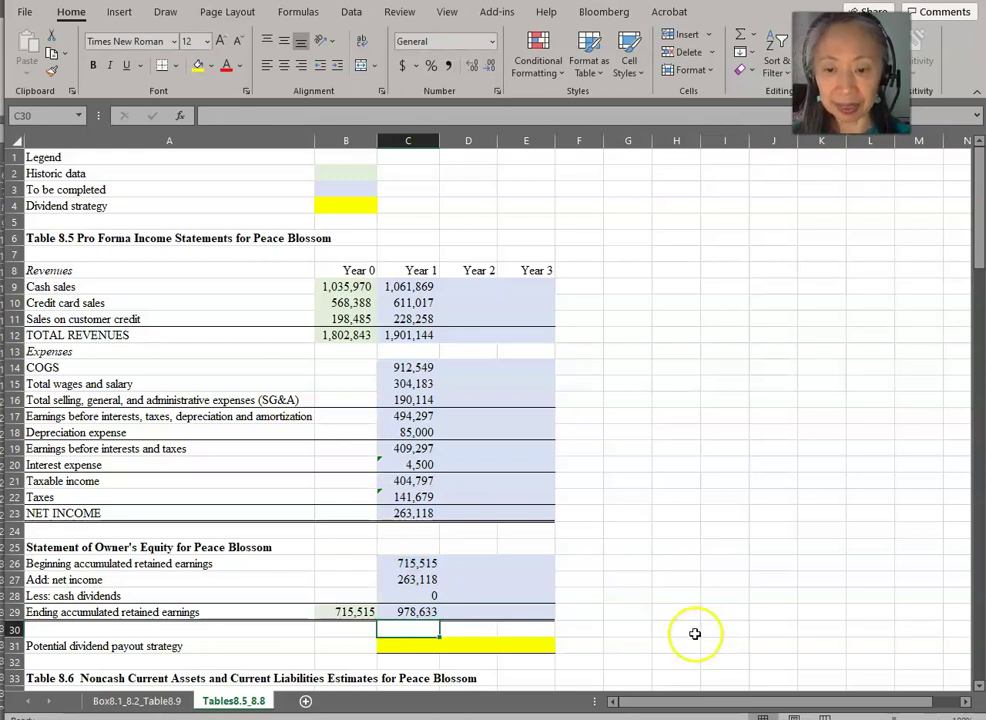
# Copy the Year 1 formulas in C9:C29 across to the Year 2 and Year 3 columns, through E29
pyautogui.scroll(-2, 691, 619)
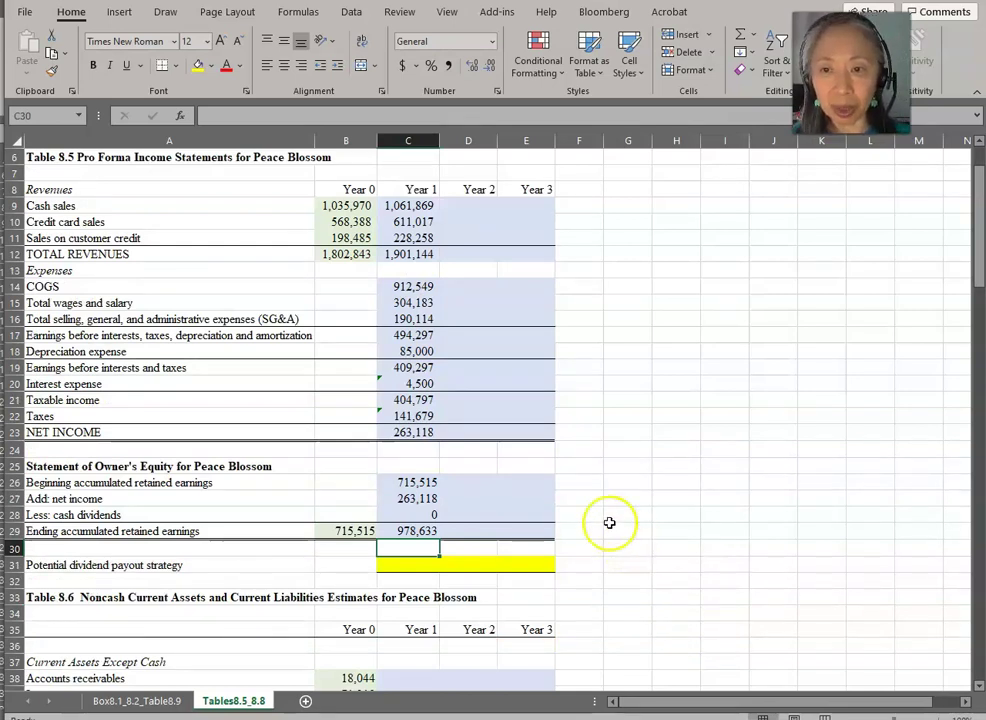
pyautogui.click(412, 204)
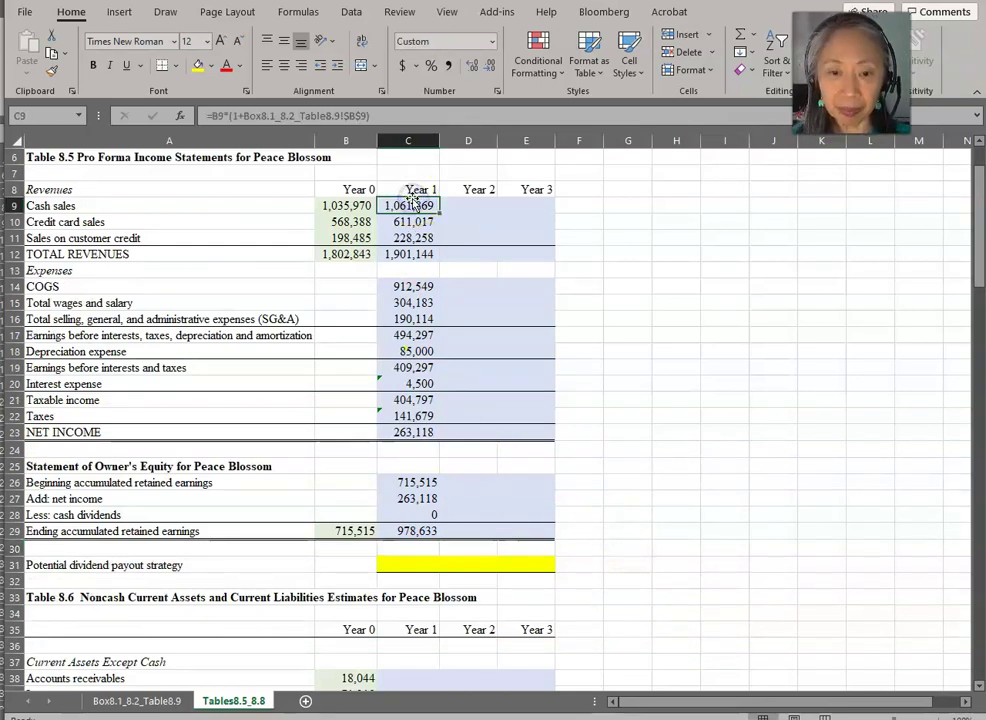
pyautogui.hotkey('shift', 'Down')
pyautogui.hotkey('shift', 'Down')
pyautogui.hotkey('shift', 'Down')
pyautogui.hotkey('shift', 'Down')
pyautogui.hotkey('shift', 'Down')
pyautogui.hotkey('shift', 'Down')
pyautogui.hotkey('shift', 'Down')
pyautogui.hotkey('shift', 'Down')
pyautogui.hotkey('shift', 'Down')
pyautogui.hotkey('shift', 'Down')
pyautogui.hotkey('shift', 'Down')
pyautogui.hotkey('shift', 'Down')
pyautogui.hotkey('shift', 'Down')
pyautogui.hotkey('shift', 'Down')
pyautogui.hotkey('shift', 'Down')
pyautogui.hotkey('shift', 'Down')
pyautogui.hotkey('shift', 'Down')
pyautogui.hotkey('shift', 'Down')
pyautogui.hotkey('shift', 'Down')
pyautogui.hotkey('shift', 'Down')
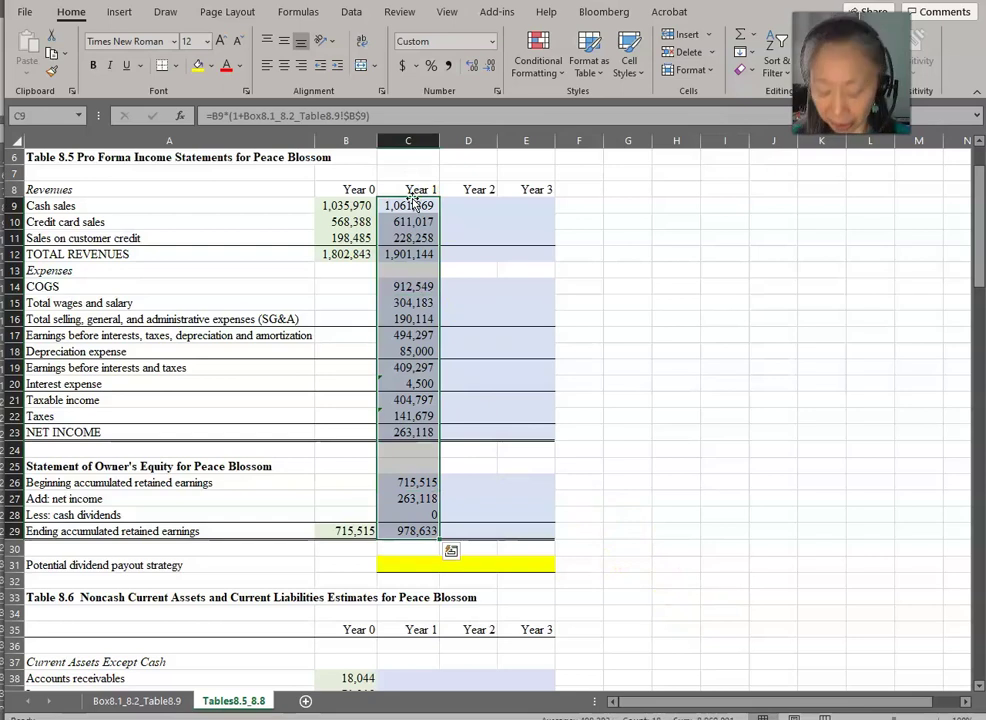
pyautogui.hotkey('ctrl', 'c')
pyautogui.hotkey('shift', 'Right')
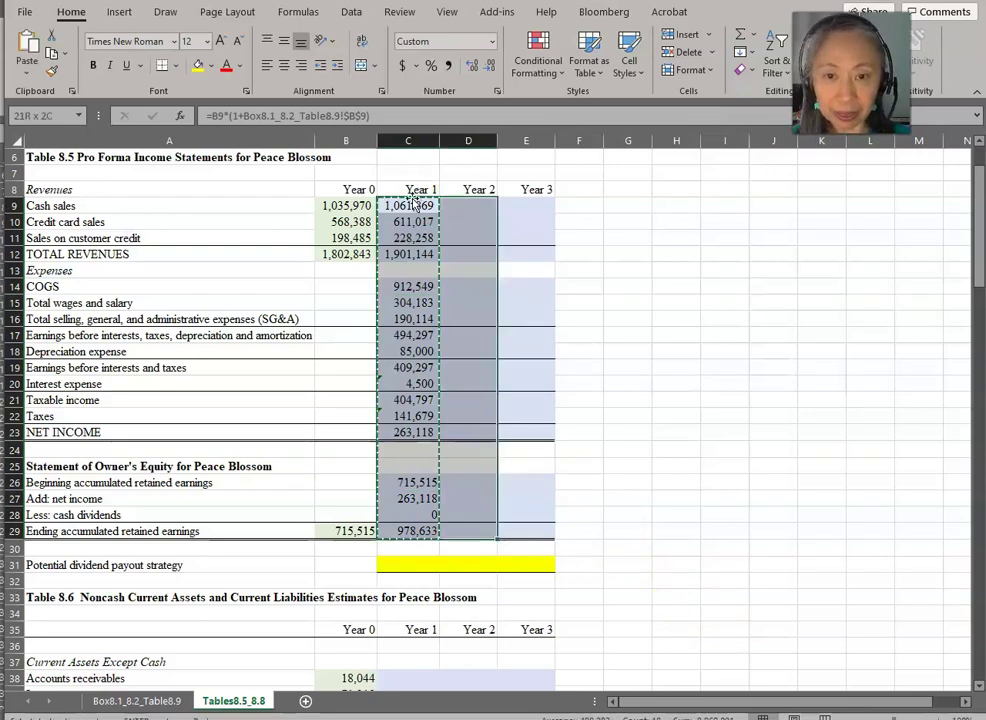
pyautogui.hotkey('shift', 'Right')
pyautogui.hotkey('ctrl', 'v')
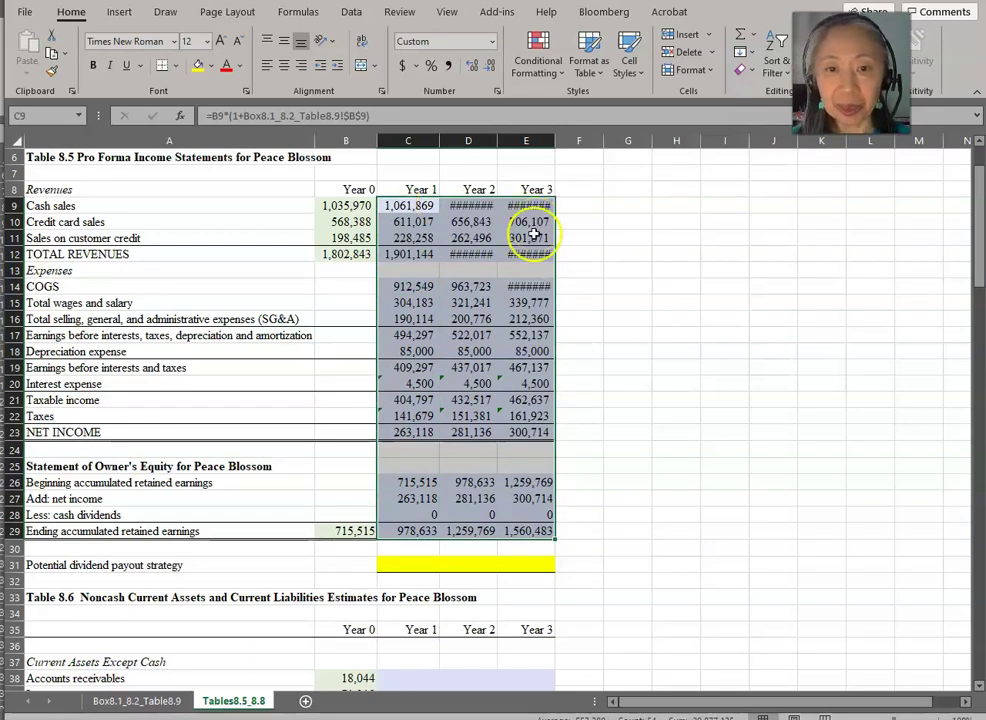
# Auto-fit the widths of columns D and E to their contents
pyautogui.click(456, 208)
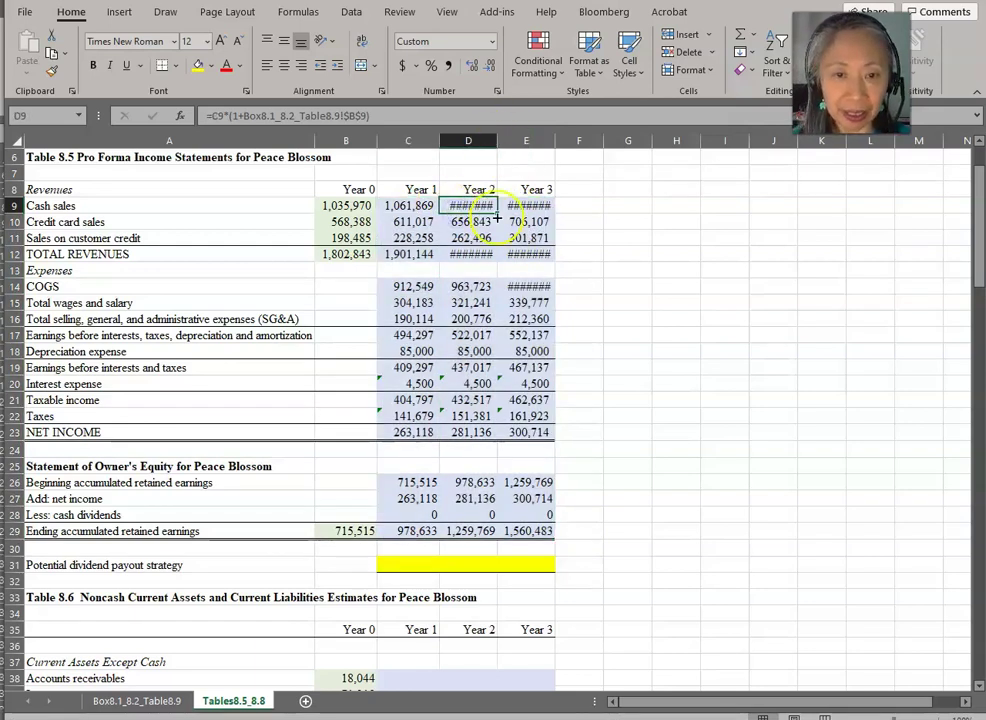
pyautogui.doubleClick(498, 138)
pyautogui.doubleClick(560, 141)
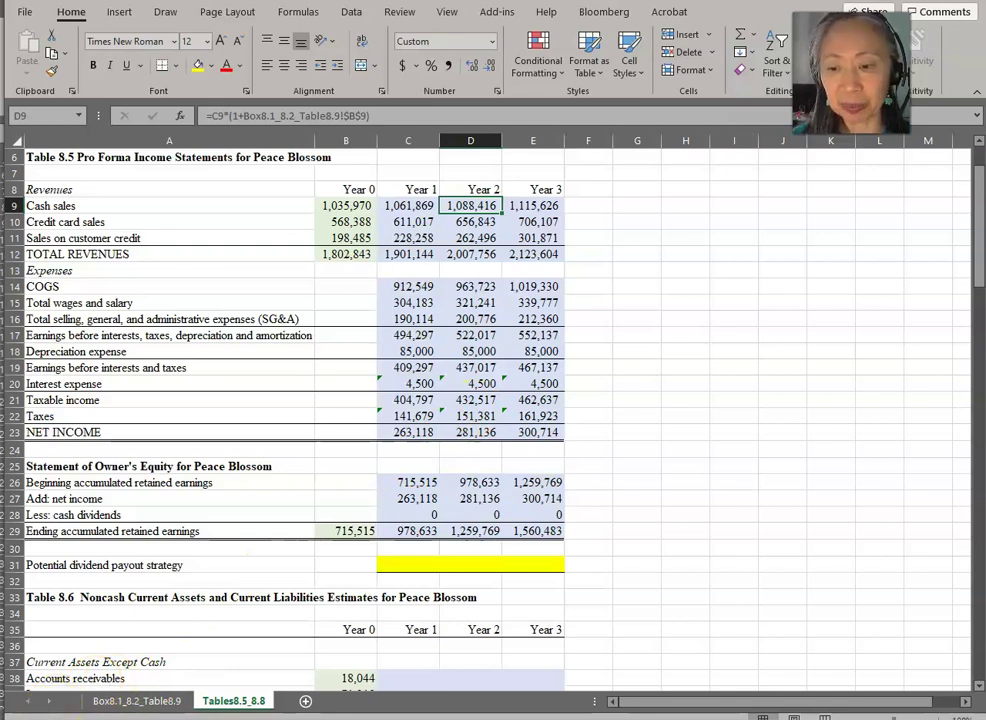
pyautogui.click(353, 512)
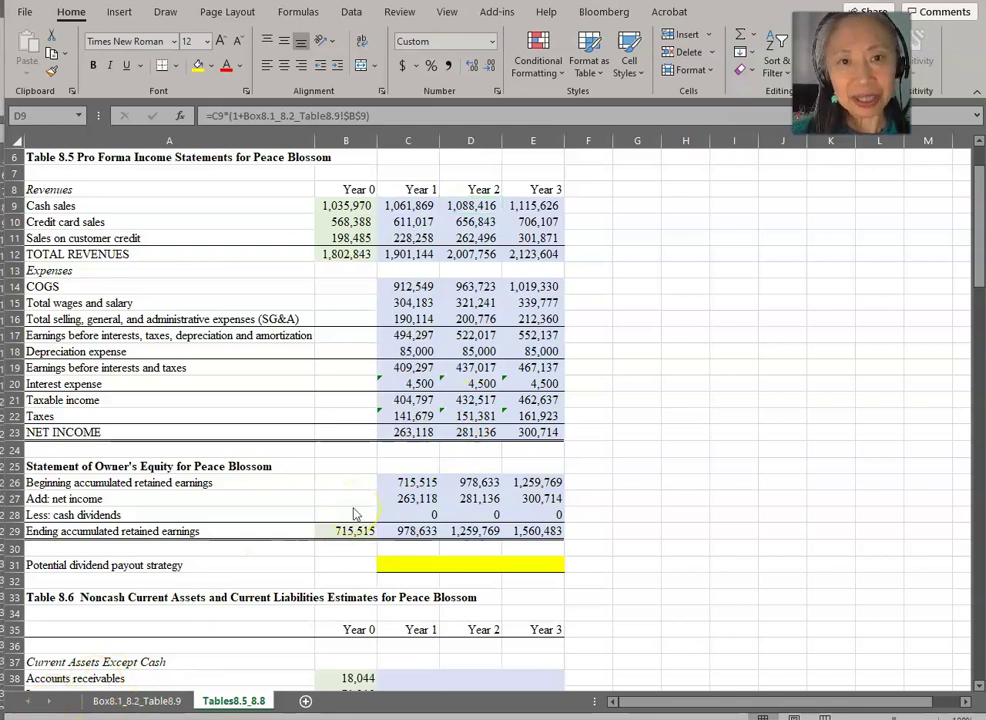
pyautogui.click(350, 530)
pyautogui.click(258, 590)
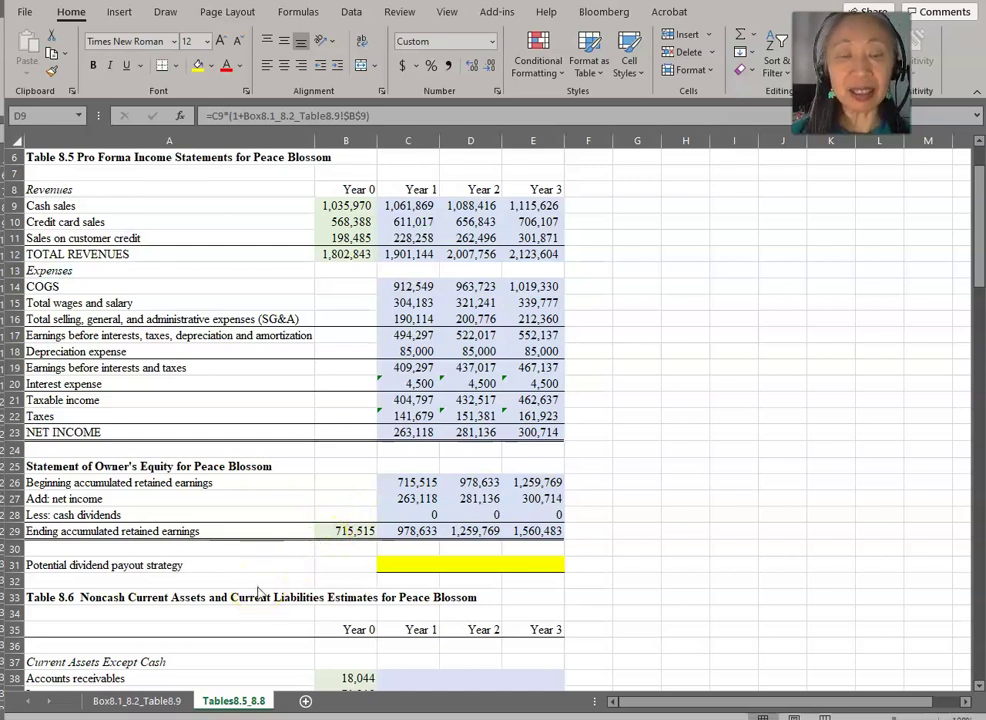